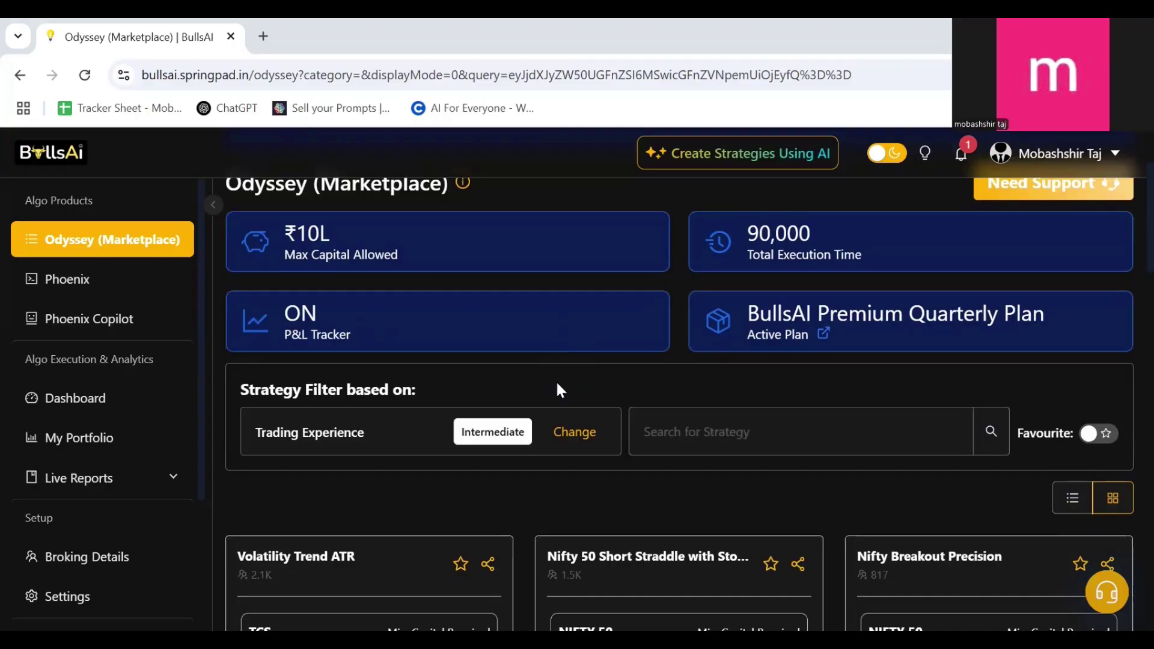
- Go to the Phoenix section from the sidebar and scroll down its page
{"action": "left_click", "coordinate": [92, 284]}
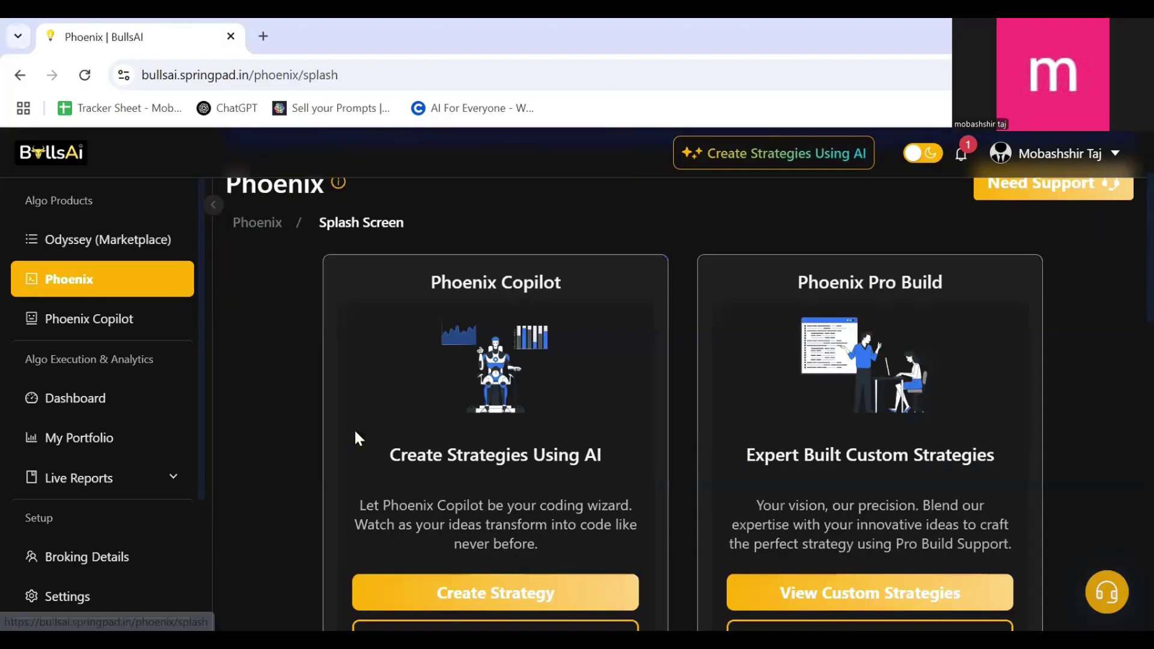
{"action": "scroll", "coordinate": [355, 433], "scroll_direction": "down", "scroll_amount": 10}
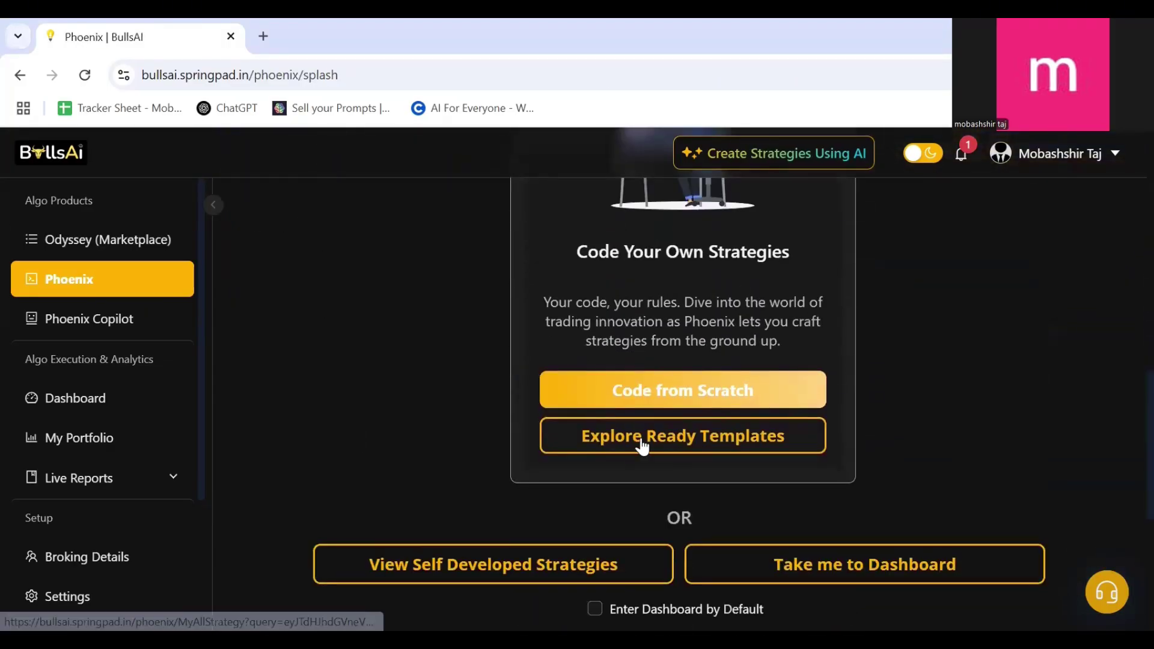
- Open Explore Ready Templates and browse the first page of strategy templates
{"action": "left_click", "coordinate": [640, 437]}
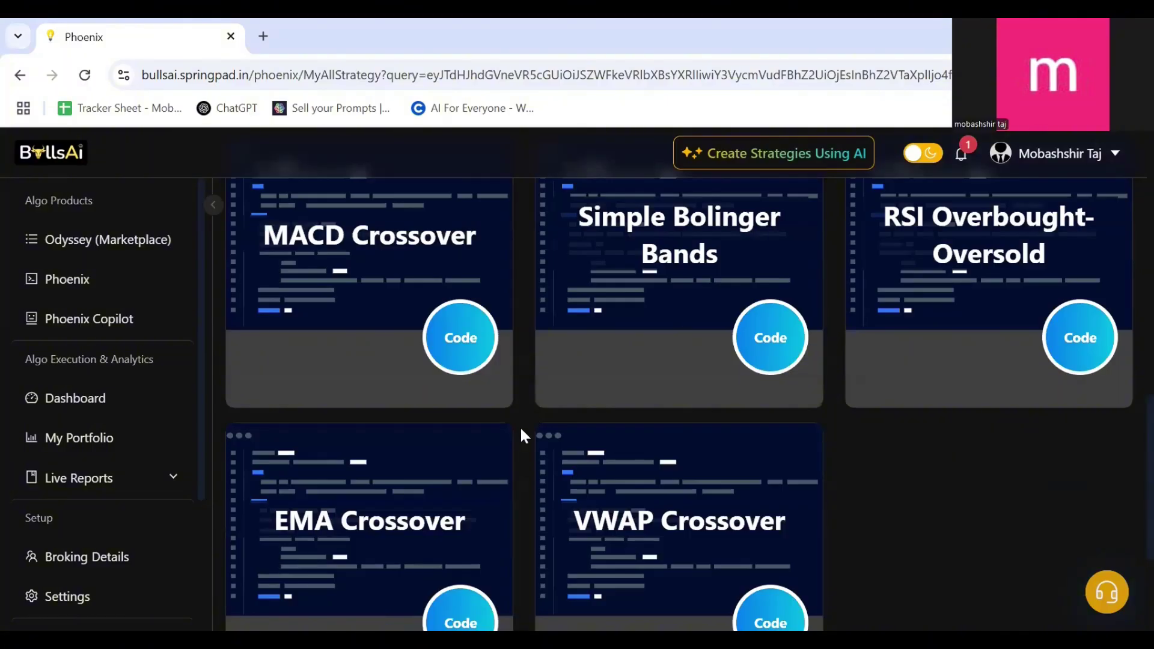
{"action": "scroll", "coordinate": [521, 427], "scroll_direction": "up", "scroll_amount": 5}
{"action": "scroll", "coordinate": [520, 427], "scroll_direction": "down", "scroll_amount": 5}
{"action": "scroll", "coordinate": [520, 426], "scroll_direction": "down", "scroll_amount": 3}
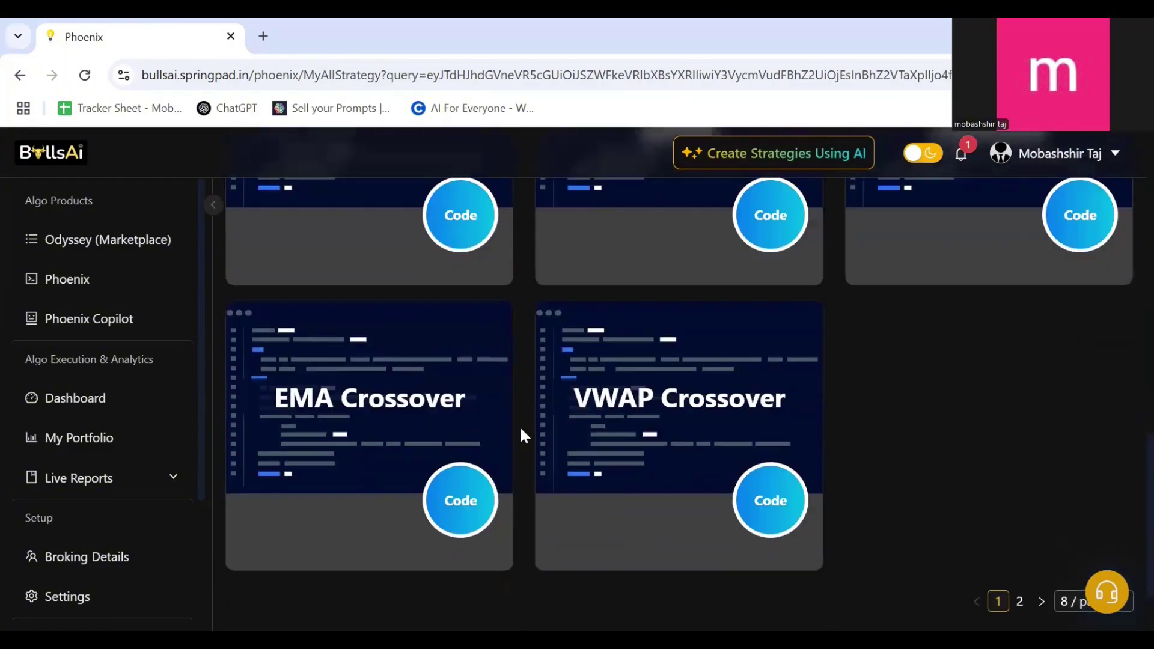
{"action": "scroll", "coordinate": [521, 427], "scroll_direction": "up", "scroll_amount": 7}
{"action": "scroll", "coordinate": [520, 427], "scroll_direction": "up", "scroll_amount": 2}
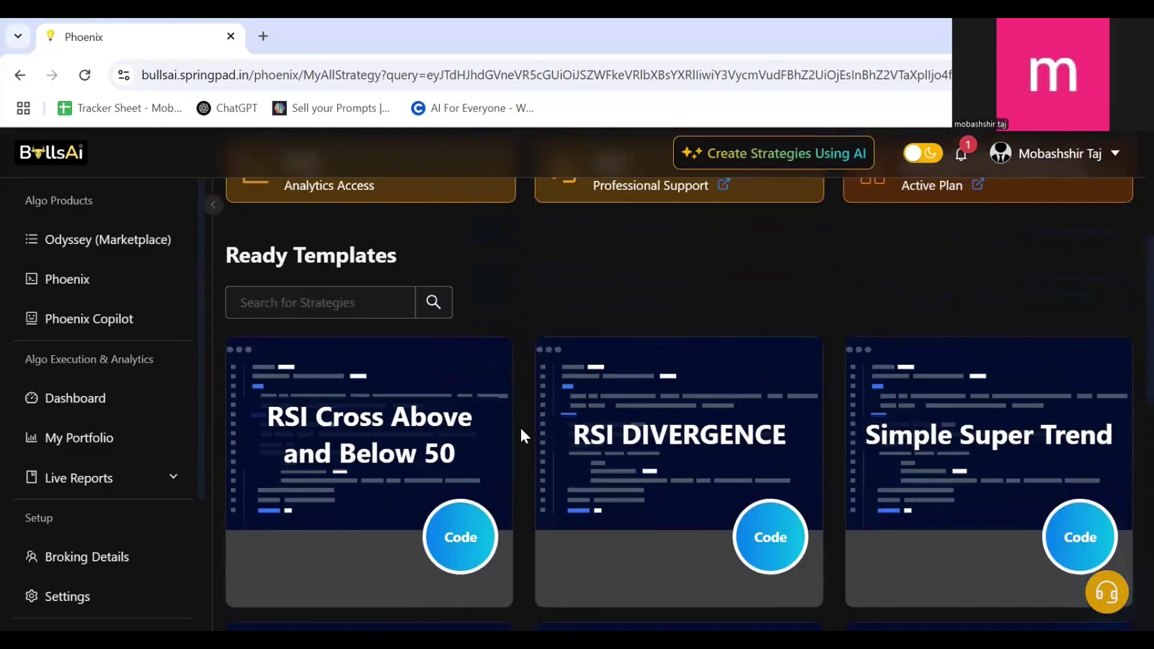
{"action": "scroll", "coordinate": [521, 427], "scroll_direction": "down", "scroll_amount": 4}
{"action": "scroll", "coordinate": [521, 427], "scroll_direction": "up", "scroll_amount": 2}
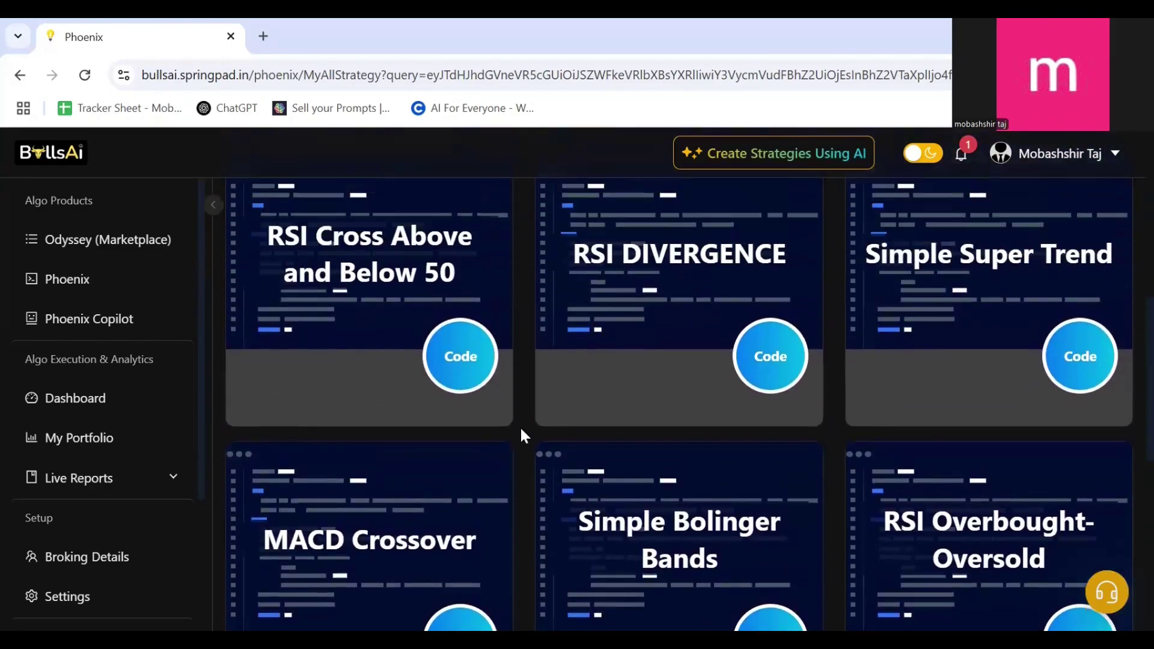
{"action": "scroll", "coordinate": [520, 426], "scroll_direction": "down", "scroll_amount": 3}
{"action": "scroll", "coordinate": [521, 427], "scroll_direction": "down", "scroll_amount": 1}
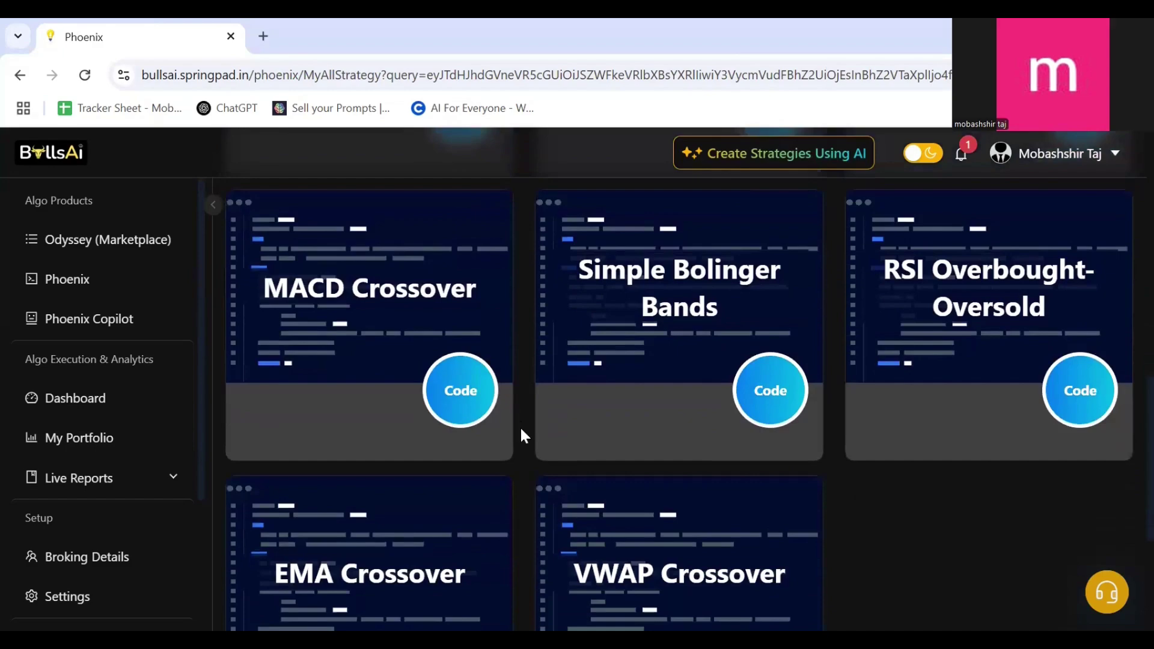
{"action": "scroll", "coordinate": [521, 427], "scroll_direction": "up", "scroll_amount": 3}
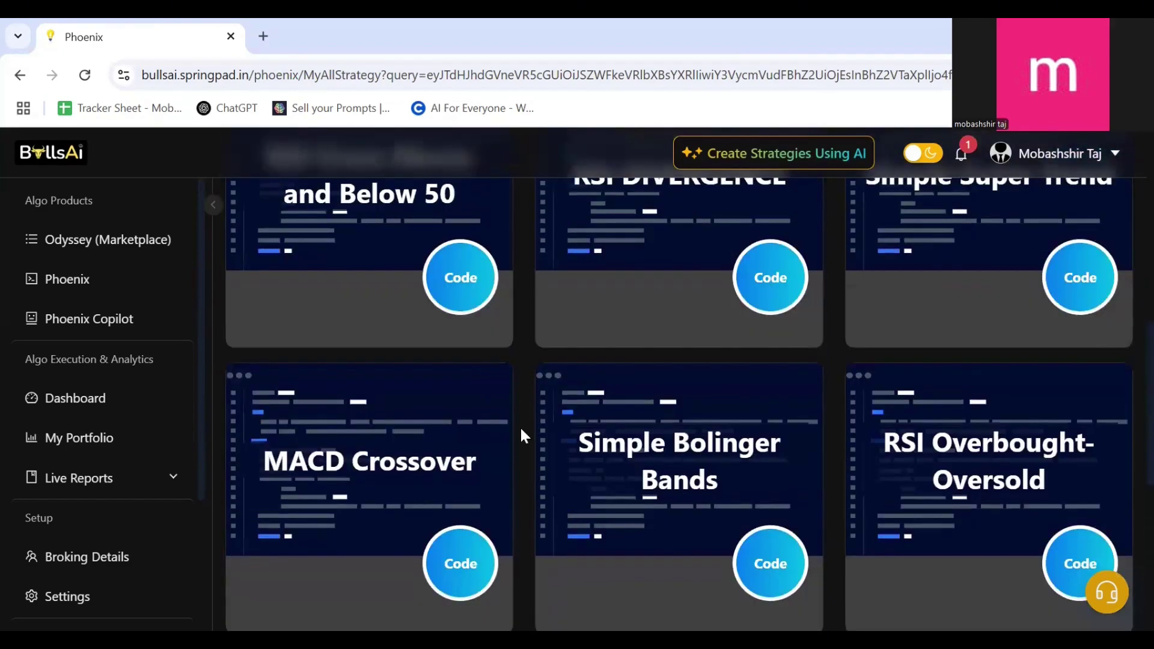
{"action": "scroll", "coordinate": [520, 427], "scroll_direction": "up", "scroll_amount": 3}
{"action": "scroll", "coordinate": [521, 427], "scroll_direction": "down", "scroll_amount": 8}
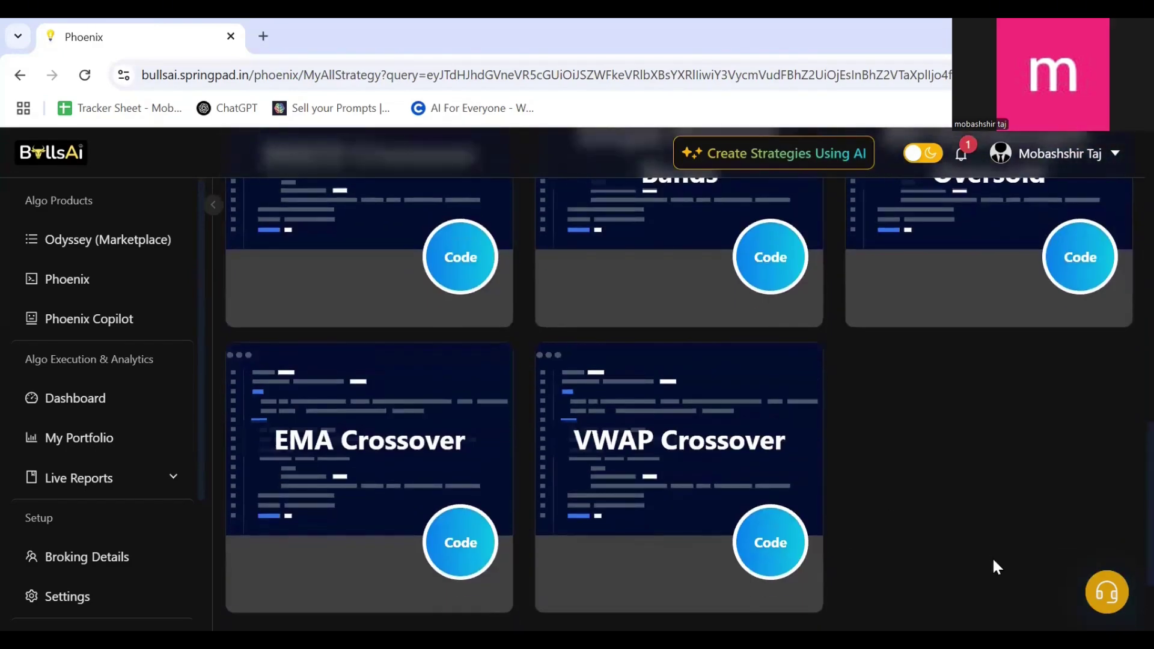
{"action": "scroll", "coordinate": [992, 556], "scroll_direction": "down", "scroll_amount": 3}
- Look through the second page of templates, then return to page 1
{"action": "left_click", "coordinate": [1020, 507]}
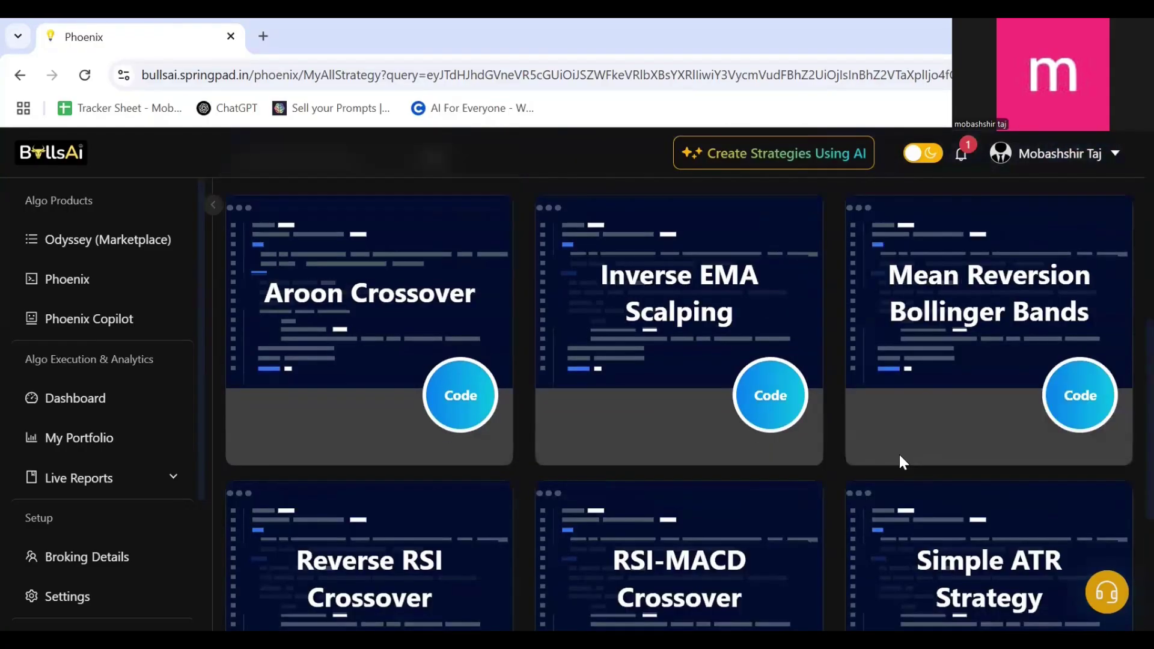
{"action": "scroll", "coordinate": [899, 453], "scroll_direction": "down", "scroll_amount": 5}
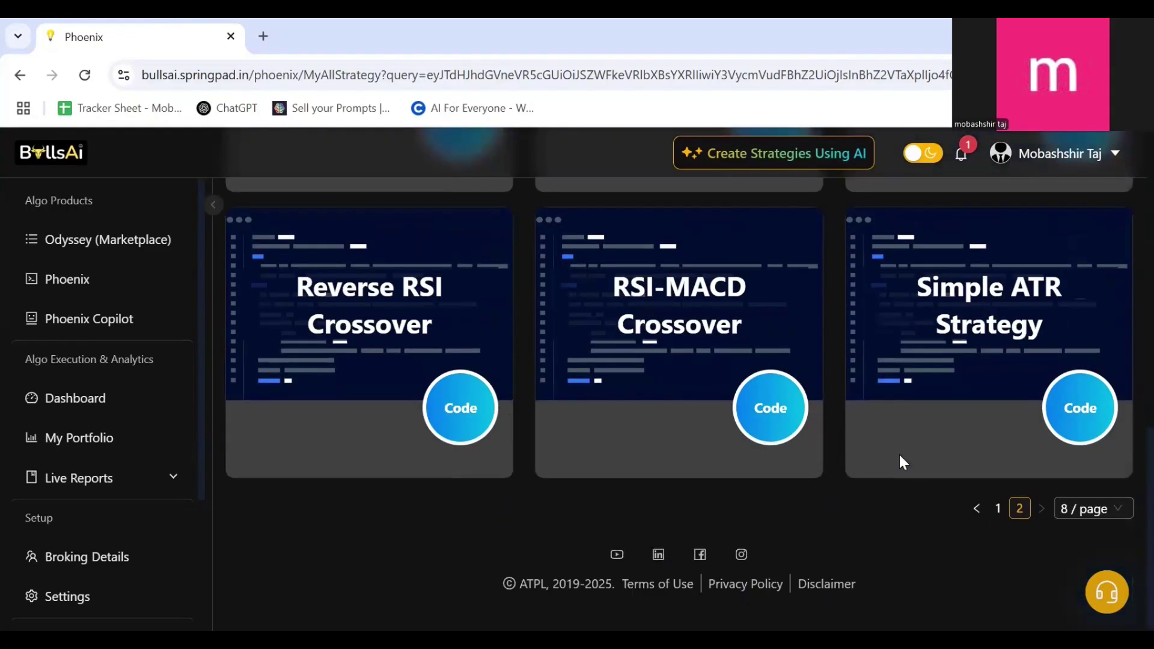
{"action": "left_click", "coordinate": [999, 507]}
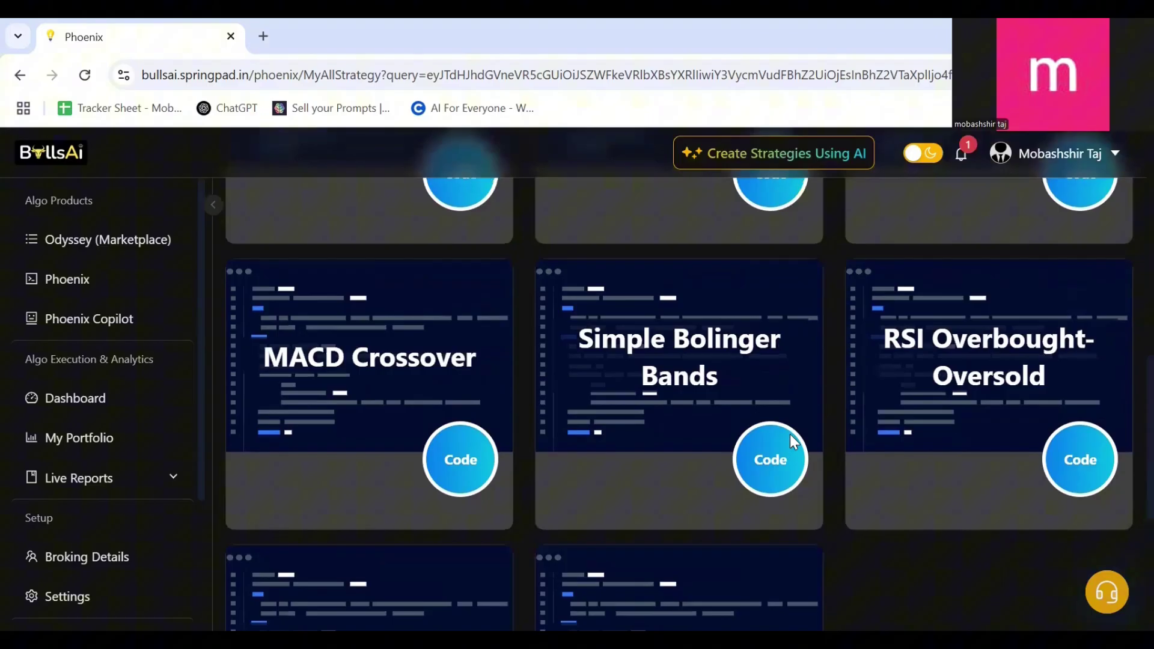
- Open the Simple Bolinger Bands template's code and review its Parameters Configuration
{"action": "left_click", "coordinate": [766, 448]}
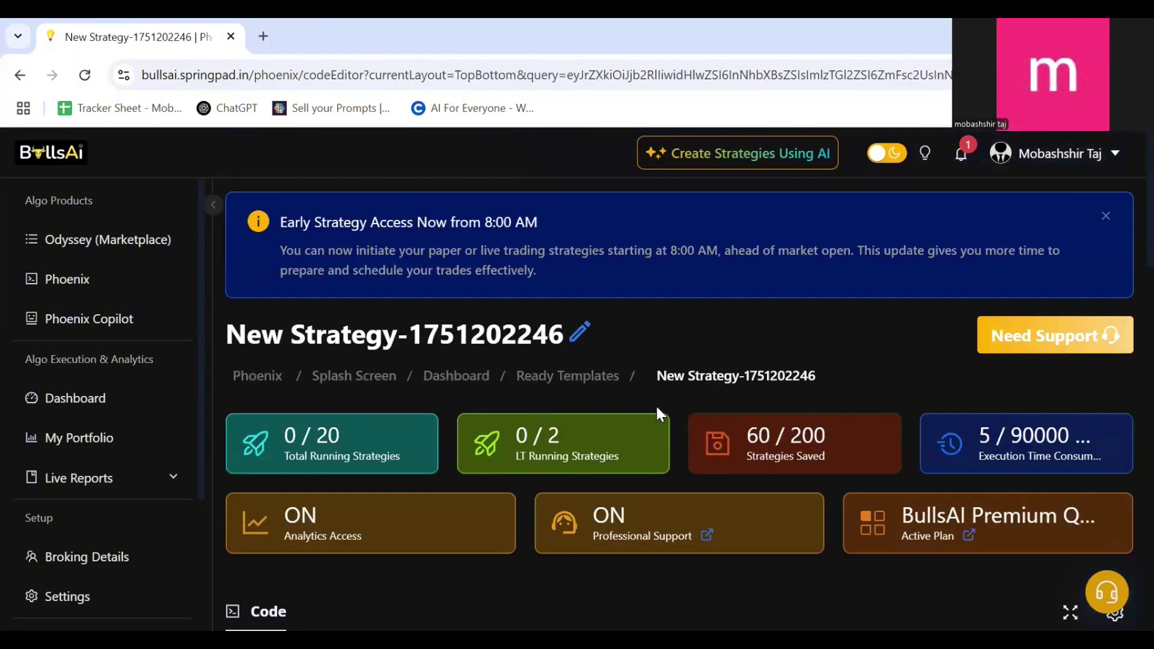
{"action": "scroll", "coordinate": [1102, 289], "scroll_direction": "up", "scroll_amount": 10}
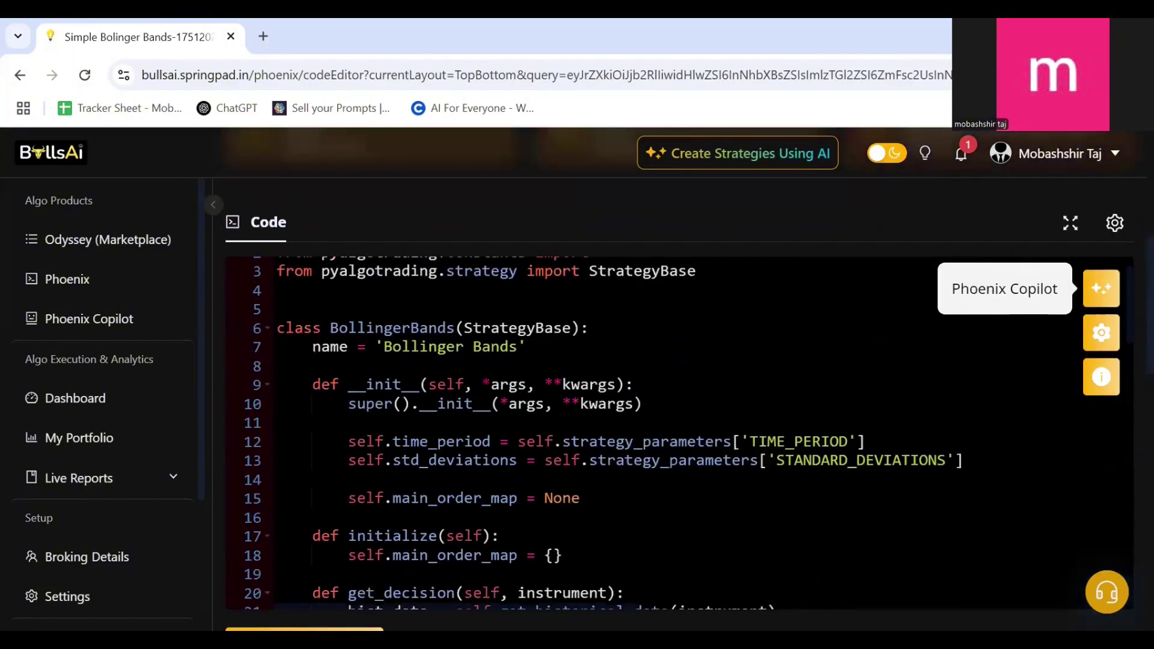
{"action": "left_click", "coordinate": [1101, 343]}
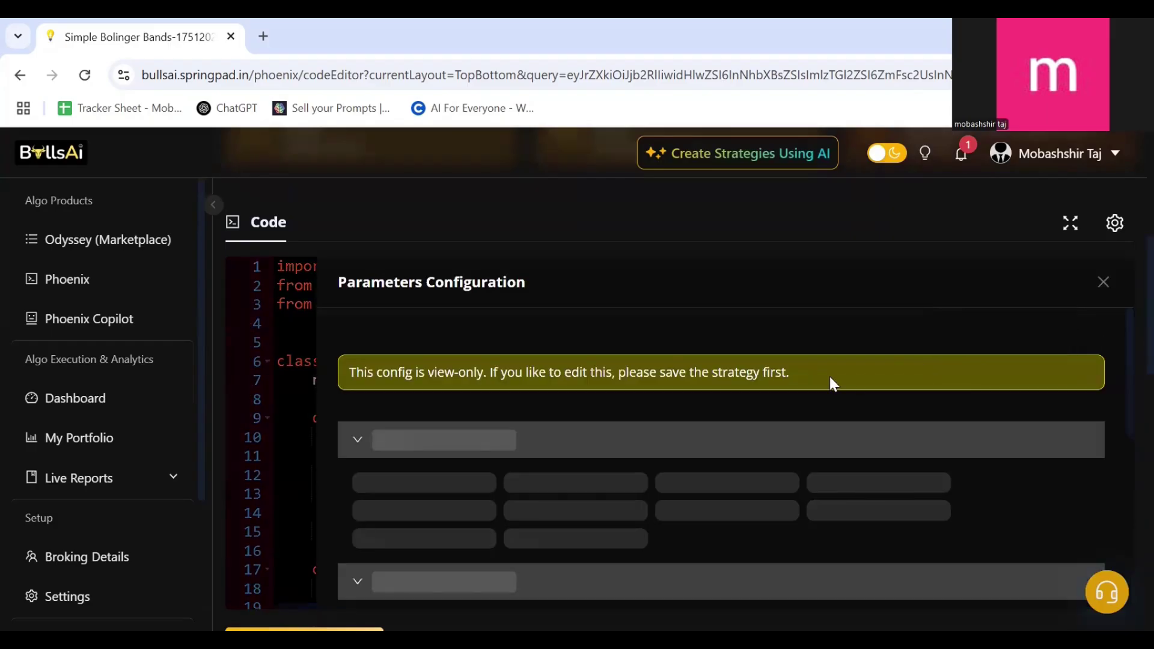
{"action": "scroll", "coordinate": [815, 380], "scroll_direction": "down", "scroll_amount": 1}
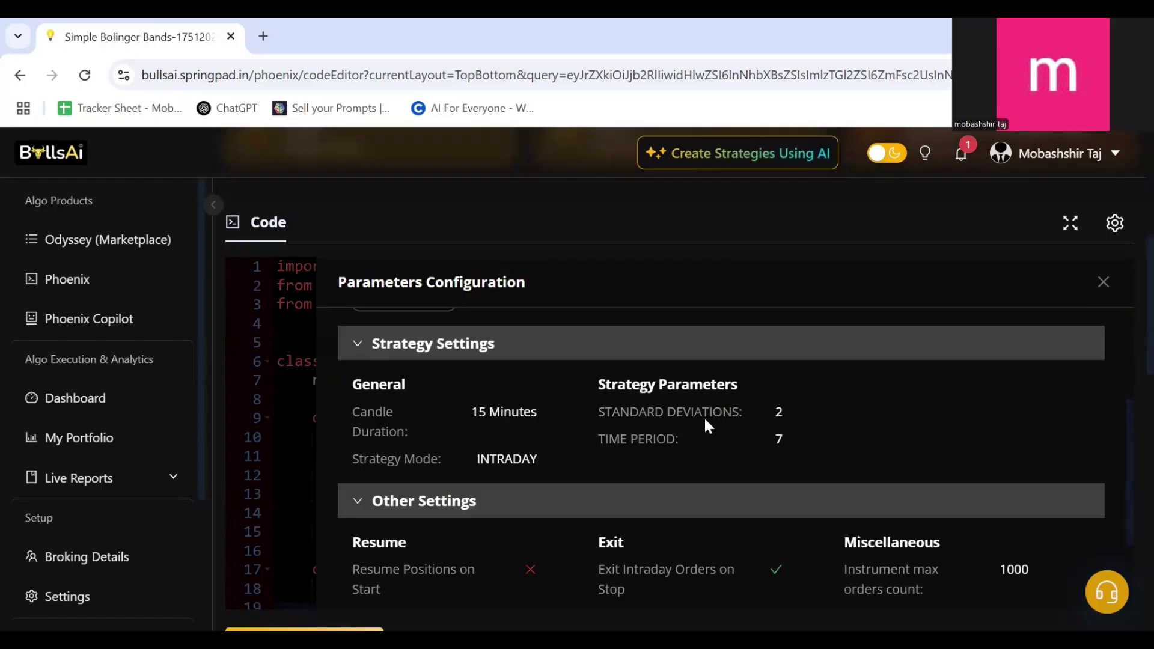
{"action": "left_click", "coordinate": [1104, 282]}
- Save the Simple Bolinger Bands strategy to My Coded Strategies
{"action": "scroll", "coordinate": [1103, 282], "scroll_direction": "down", "scroll_amount": 3}
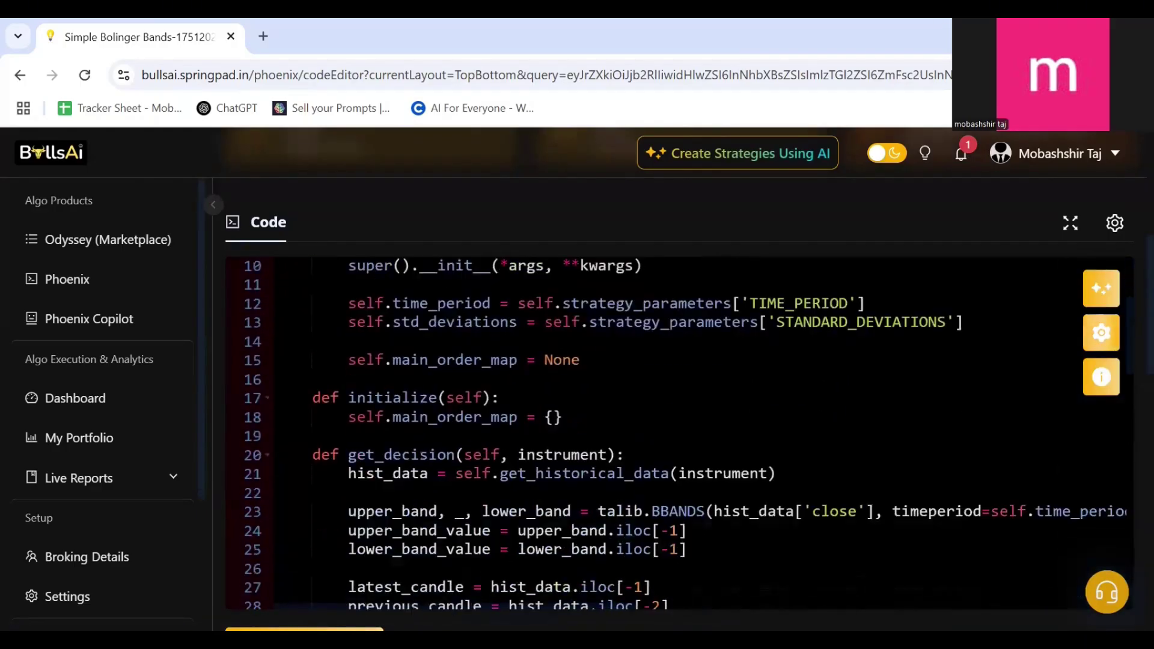
{"action": "scroll", "coordinate": [881, 429], "scroll_direction": "down", "scroll_amount": 15}
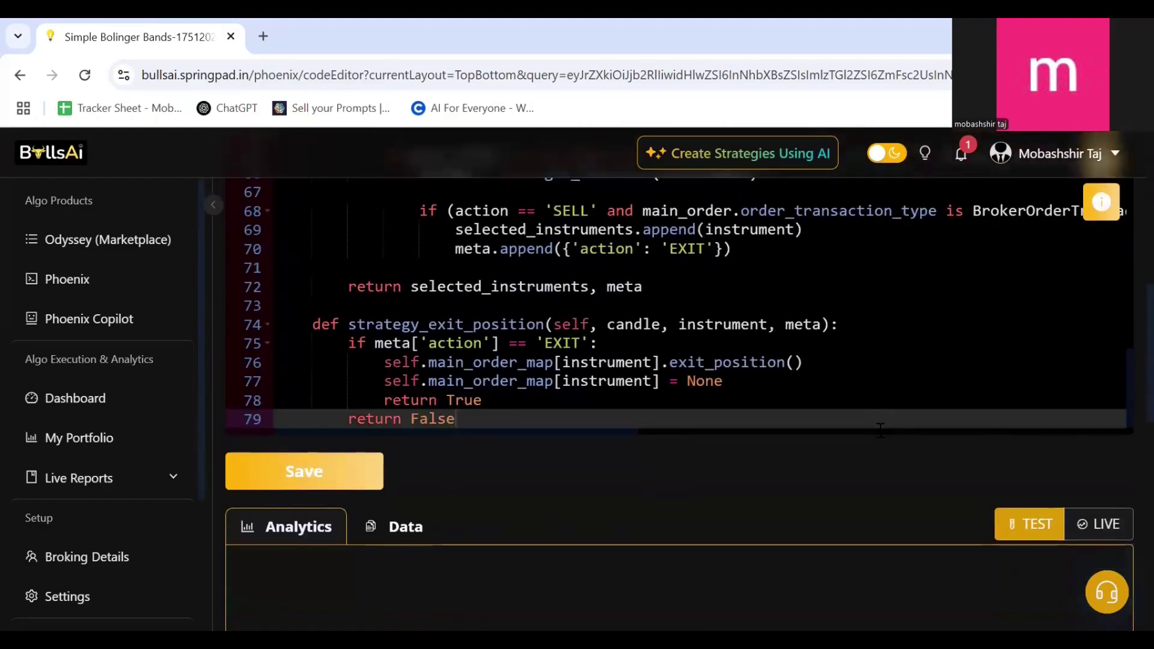
{"action": "left_click", "coordinate": [303, 471]}
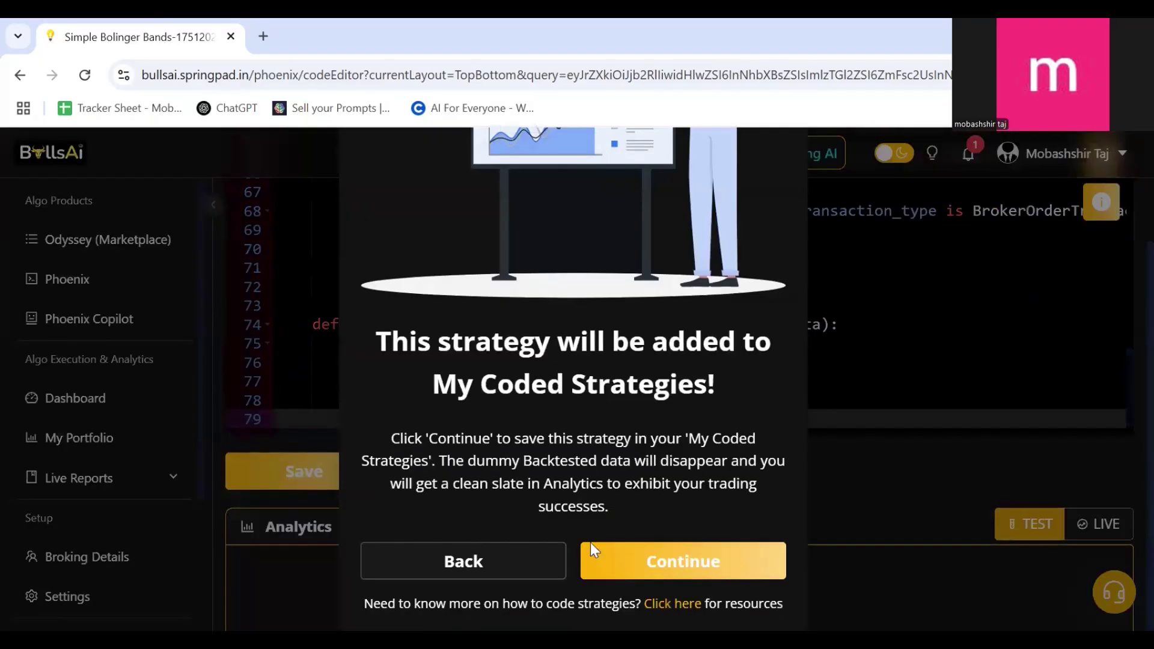
- Confirm adding the strategy to My Coded Strategies and bring up its parameters for editing
{"action": "left_click", "coordinate": [704, 564]}
{"action": "left_click", "coordinate": [505, 378]}
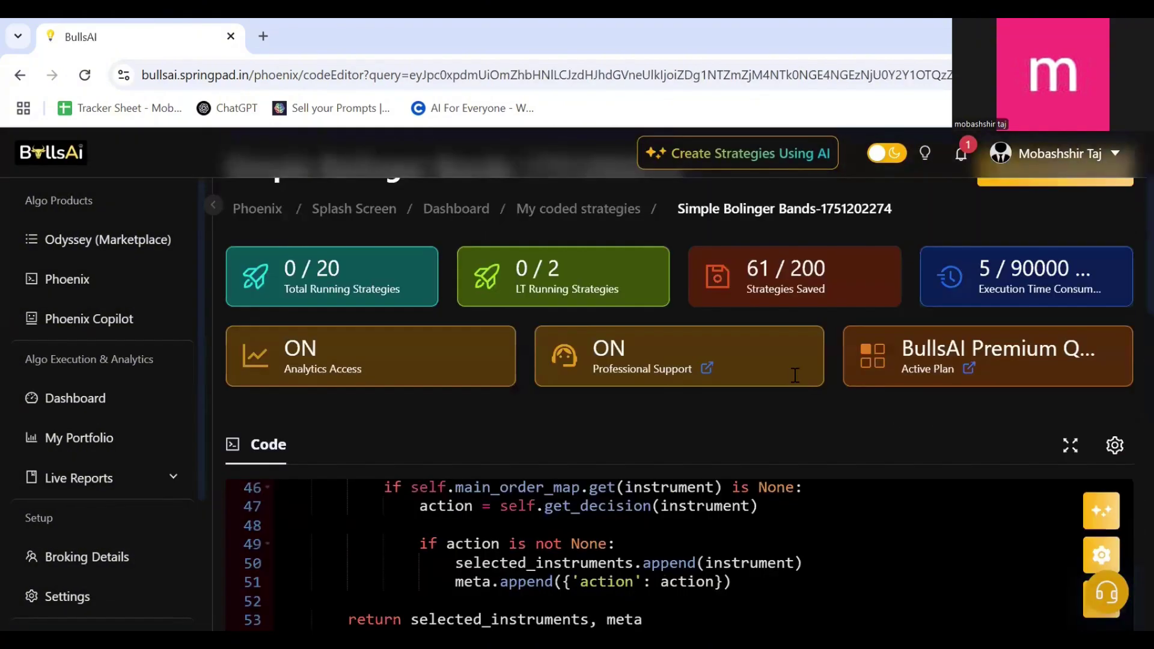
{"action": "scroll", "coordinate": [781, 378], "scroll_direction": "down", "scroll_amount": 3}
{"action": "left_click", "coordinate": [1108, 374]}
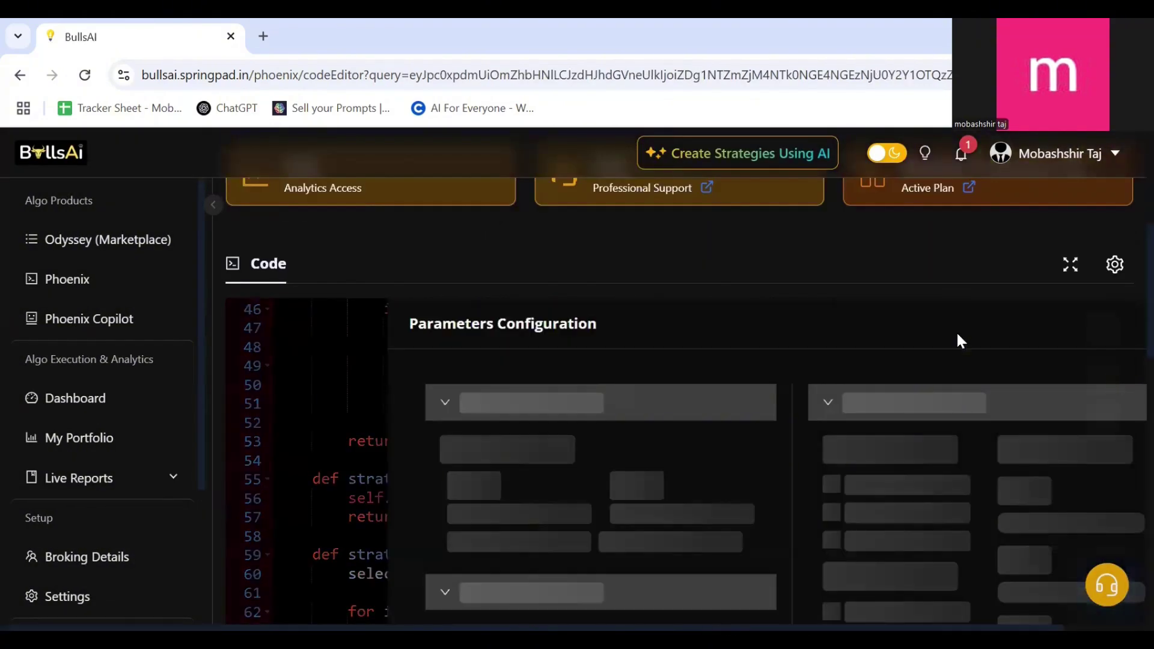
- Set the traded instrument to NSE:JSWSTEEL in the NSE_EQ segment
{"action": "left_click", "coordinate": [473, 326]}
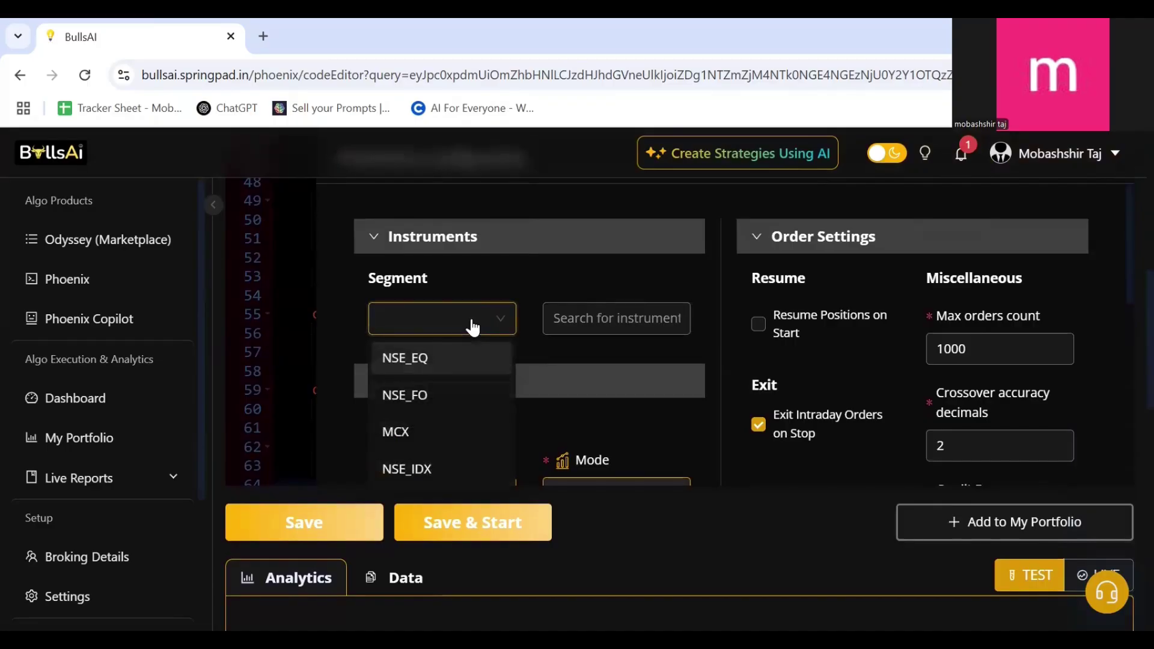
{"action": "left_click", "coordinate": [459, 357]}
{"action": "left_click", "coordinate": [606, 322]}
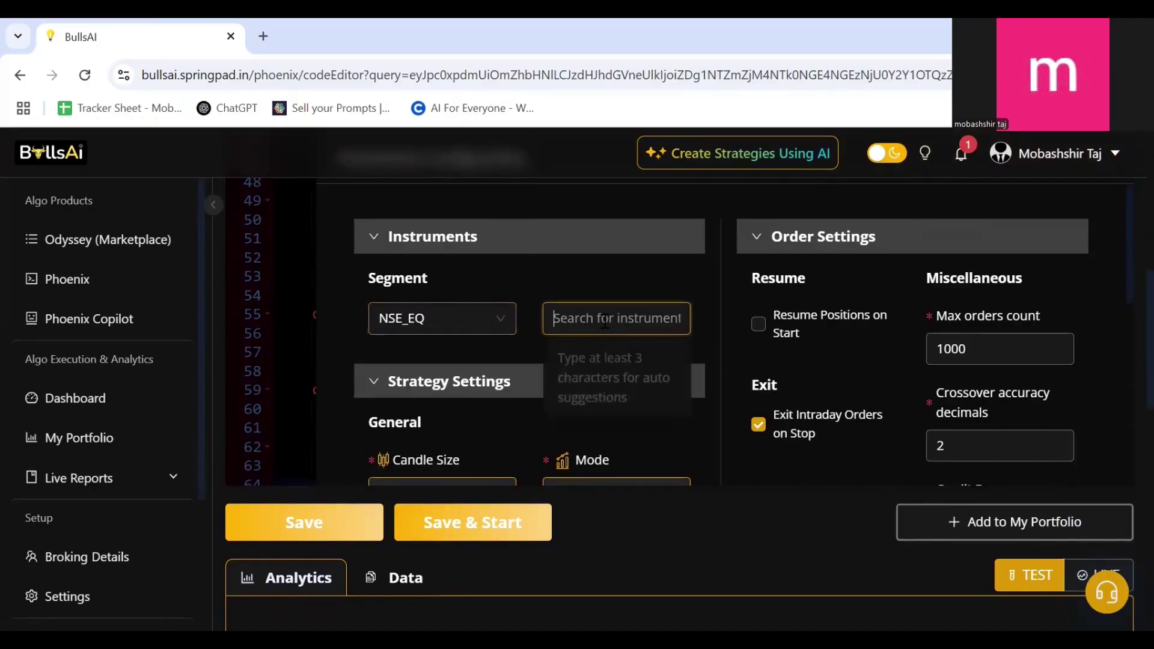
{"action": "type", "text": "jsw"}
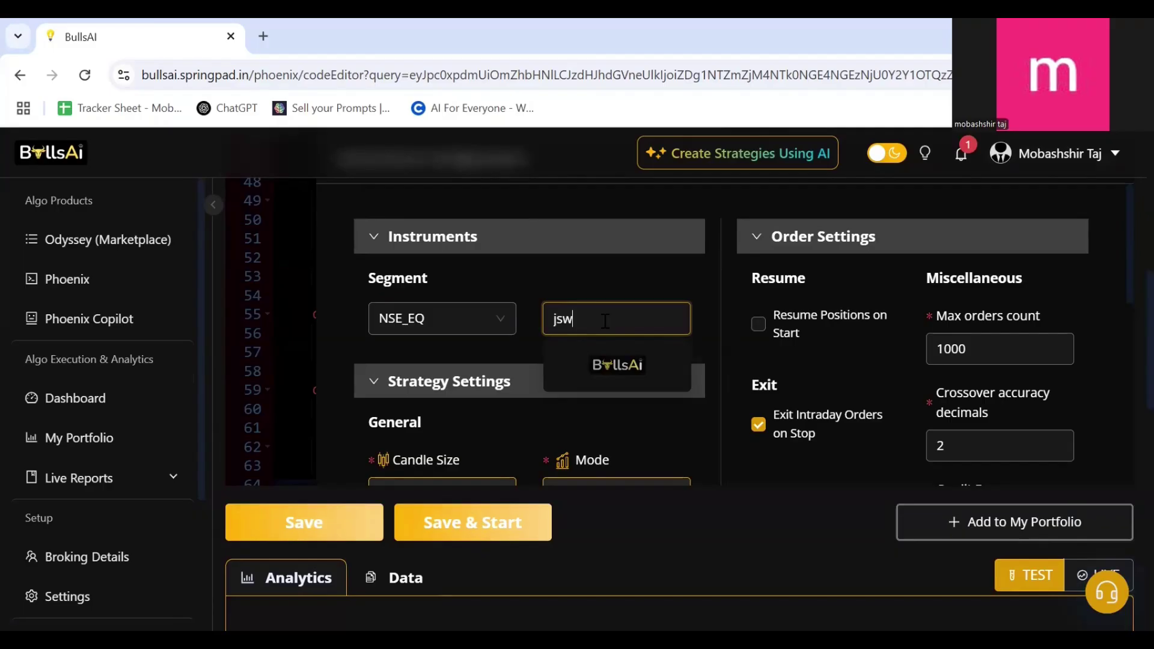
{"action": "left_click", "coordinate": [614, 363]}
- Keep 15-minute candles, STANDARD_DEVIATIONS 2 and TIME_PERIOD 7, and save the settings
{"action": "scroll", "coordinate": [507, 398], "scroll_direction": "down", "scroll_amount": 2}
{"action": "left_click", "coordinate": [507, 398]}
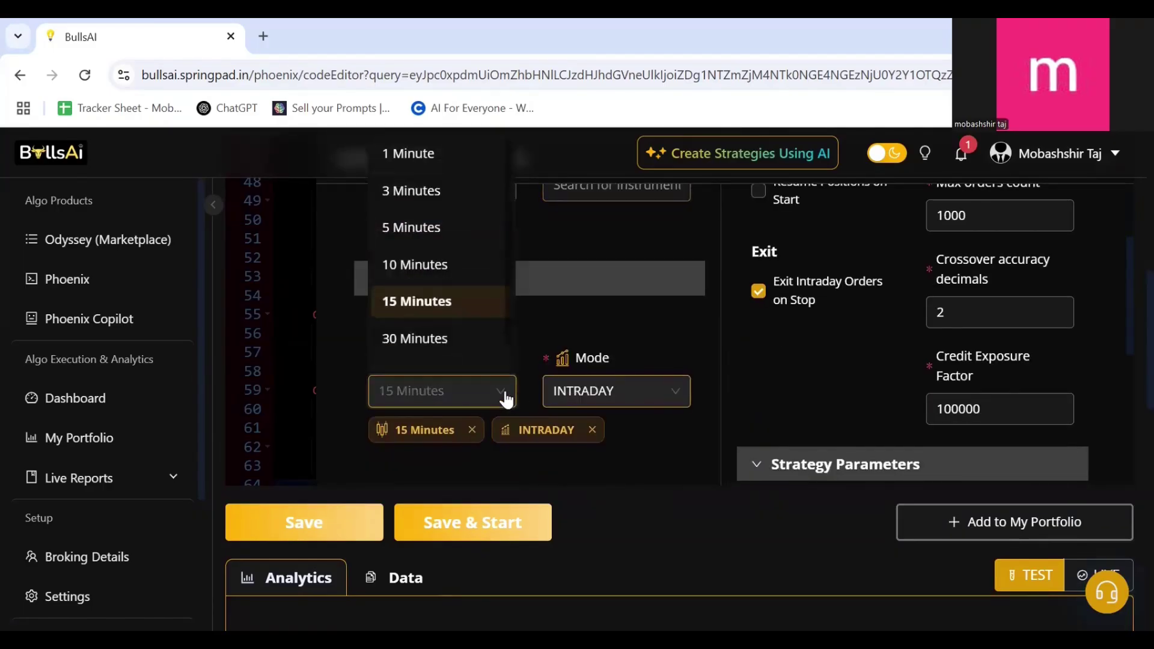
{"action": "left_click", "coordinate": [506, 399]}
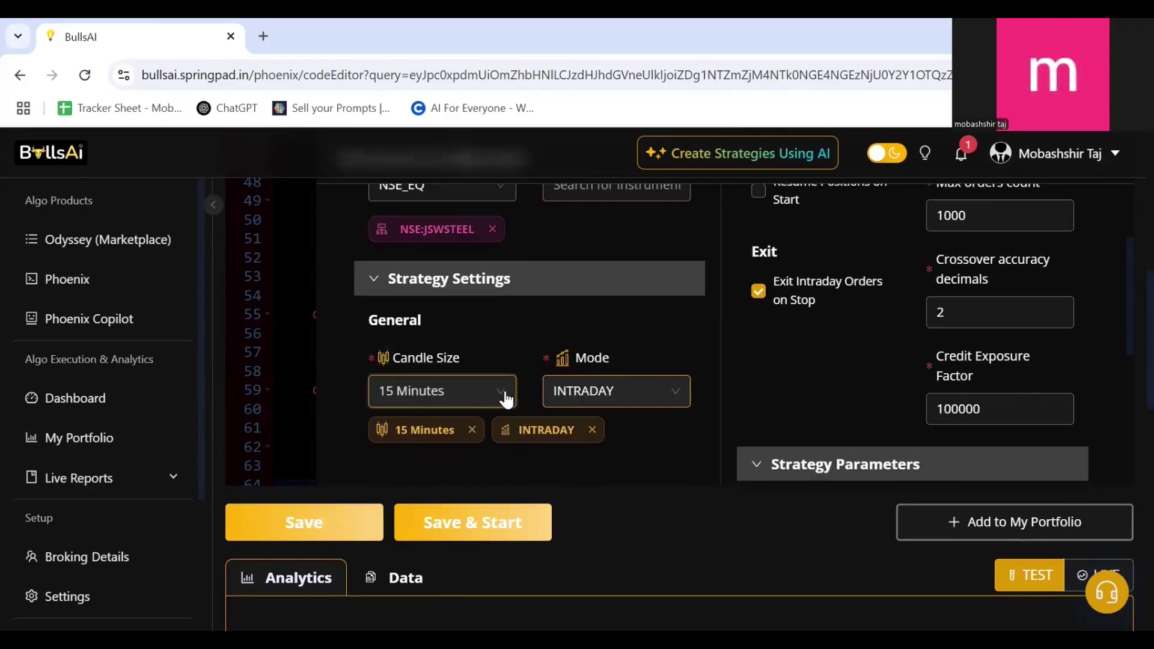
{"action": "scroll", "coordinate": [786, 464], "scroll_direction": "down", "scroll_amount": 4}
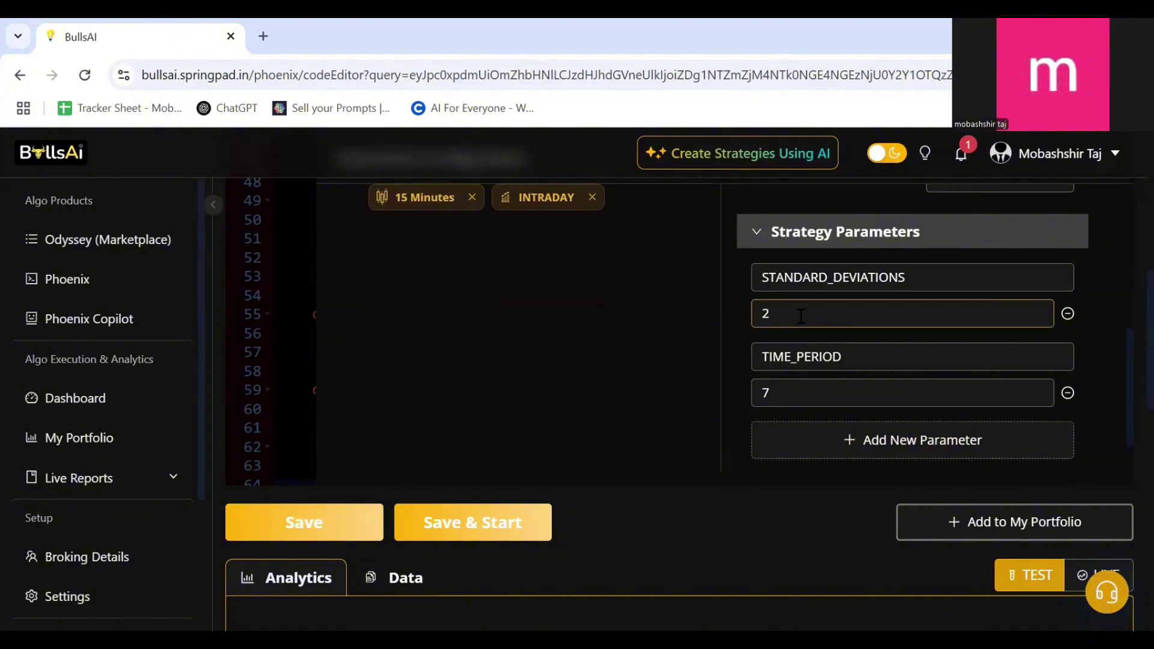
{"action": "left_click", "coordinate": [798, 394]}
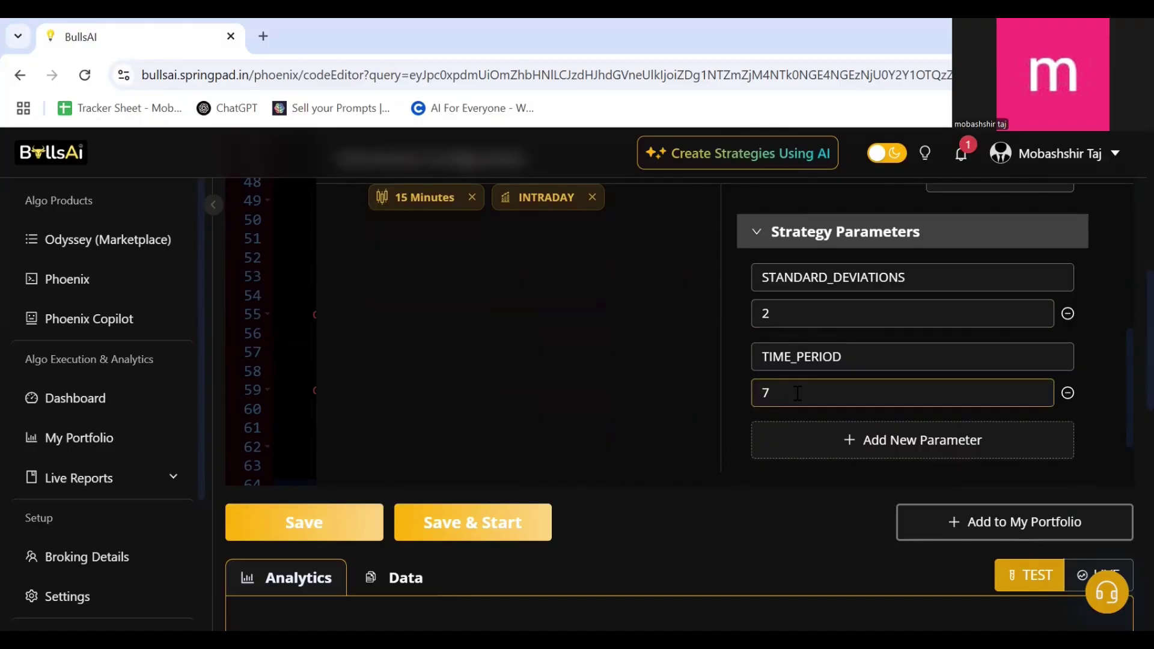
{"action": "scroll", "coordinate": [751, 420], "scroll_direction": "down", "scroll_amount": 2}
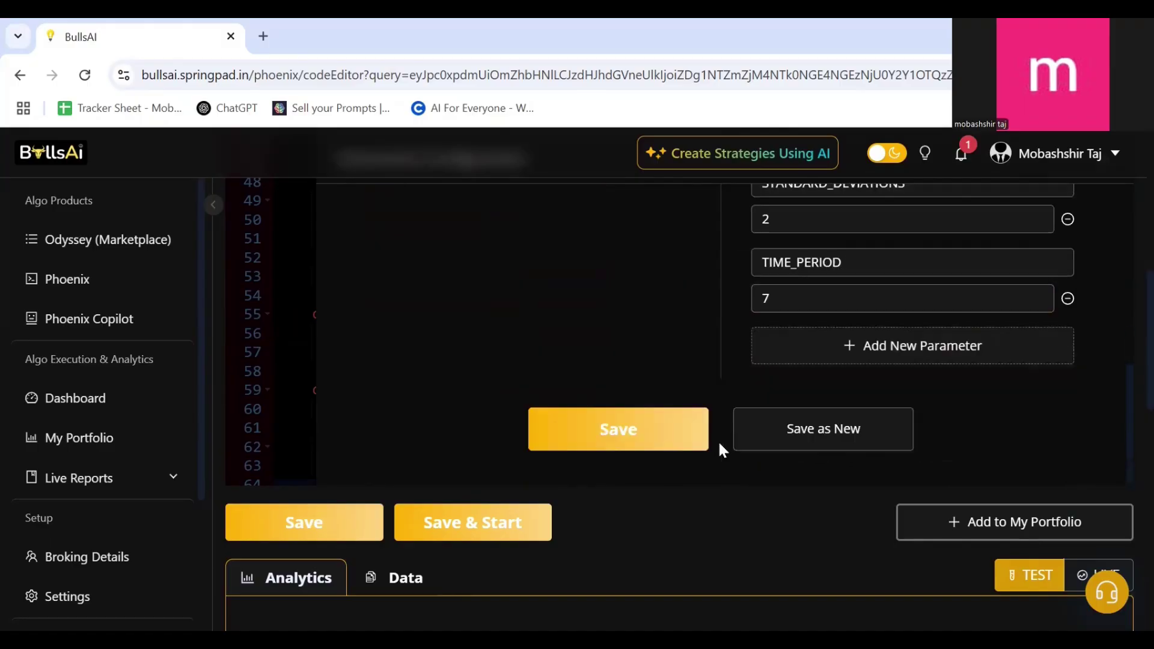
{"action": "left_click", "coordinate": [614, 428]}
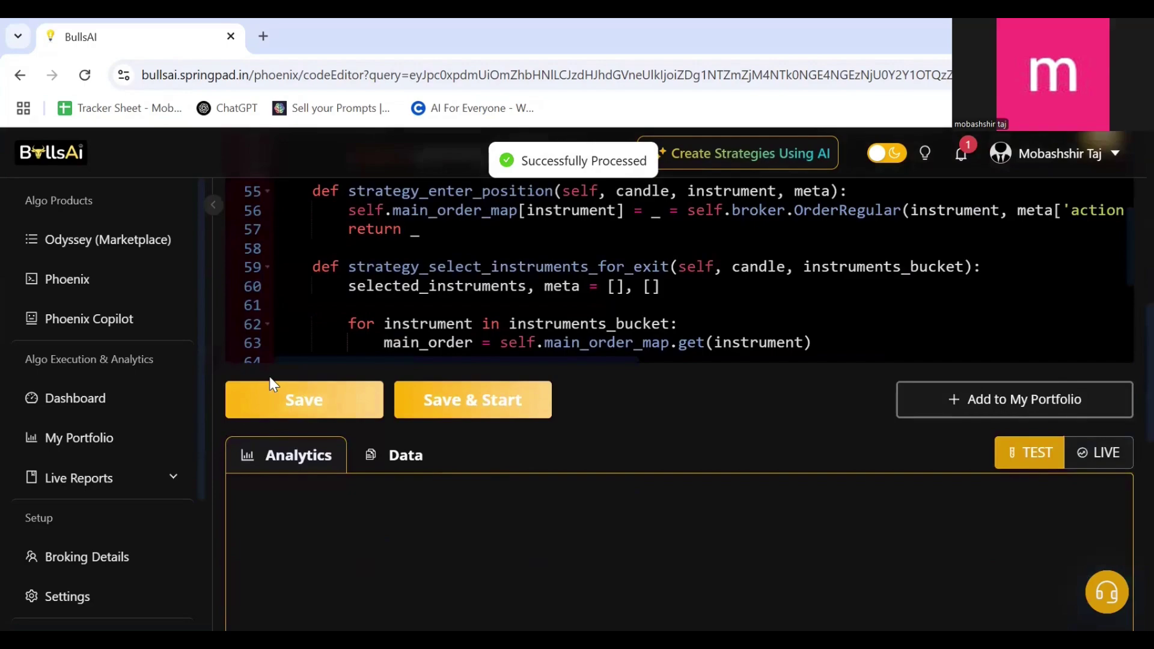
- Use Save & Start and set the execution mode to Backtest
{"action": "left_click", "coordinate": [452, 401]}
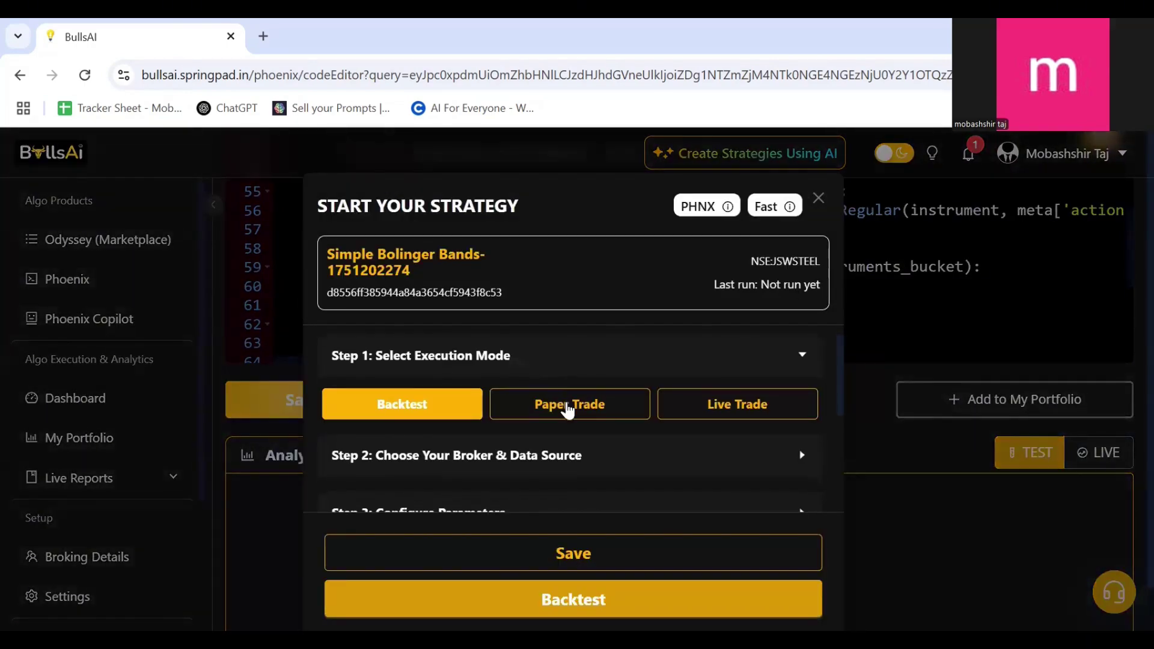
{"action": "scroll", "coordinate": [541, 409], "scroll_direction": "down", "scroll_amount": 1}
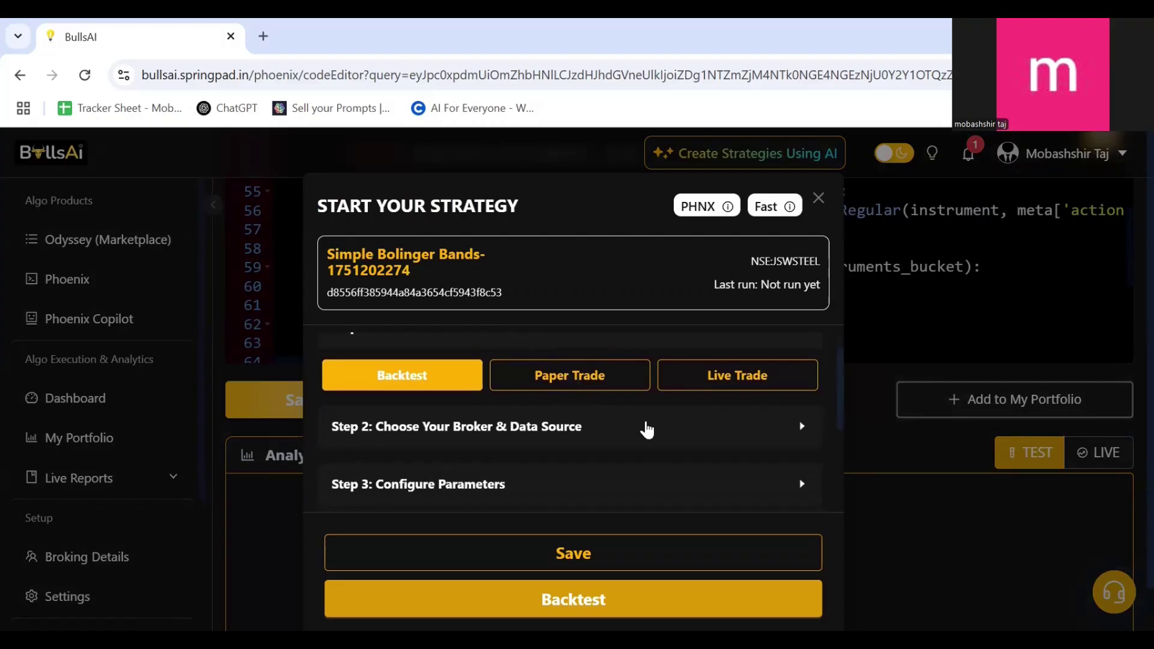
{"action": "left_click", "coordinate": [566, 380]}
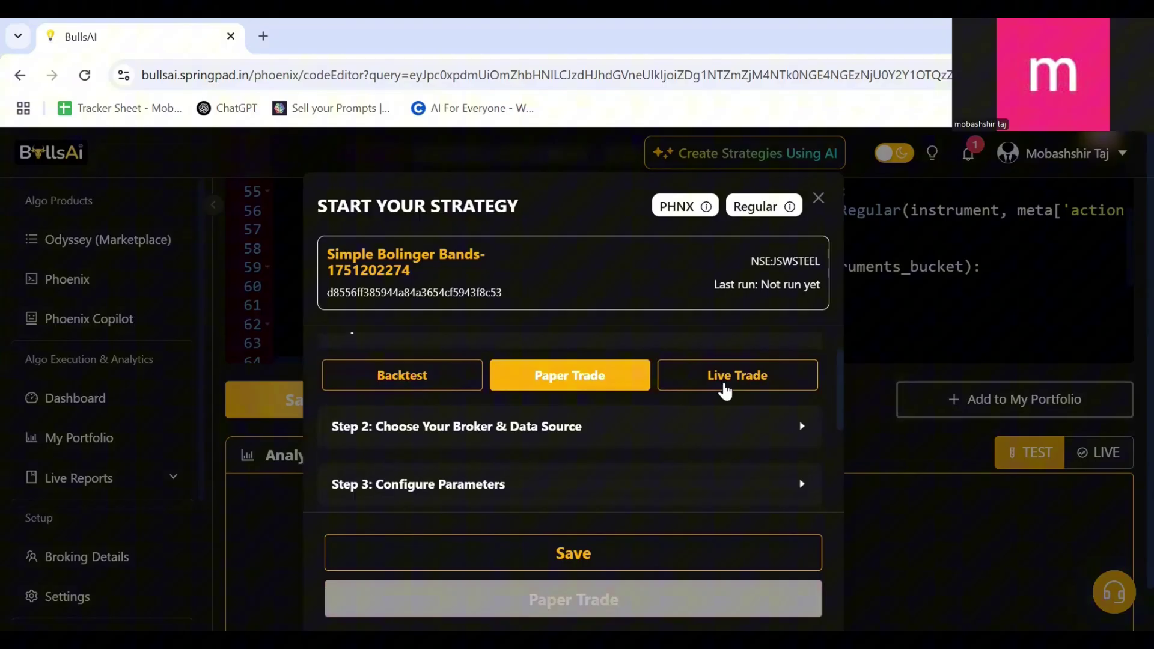
{"action": "left_click", "coordinate": [466, 388]}
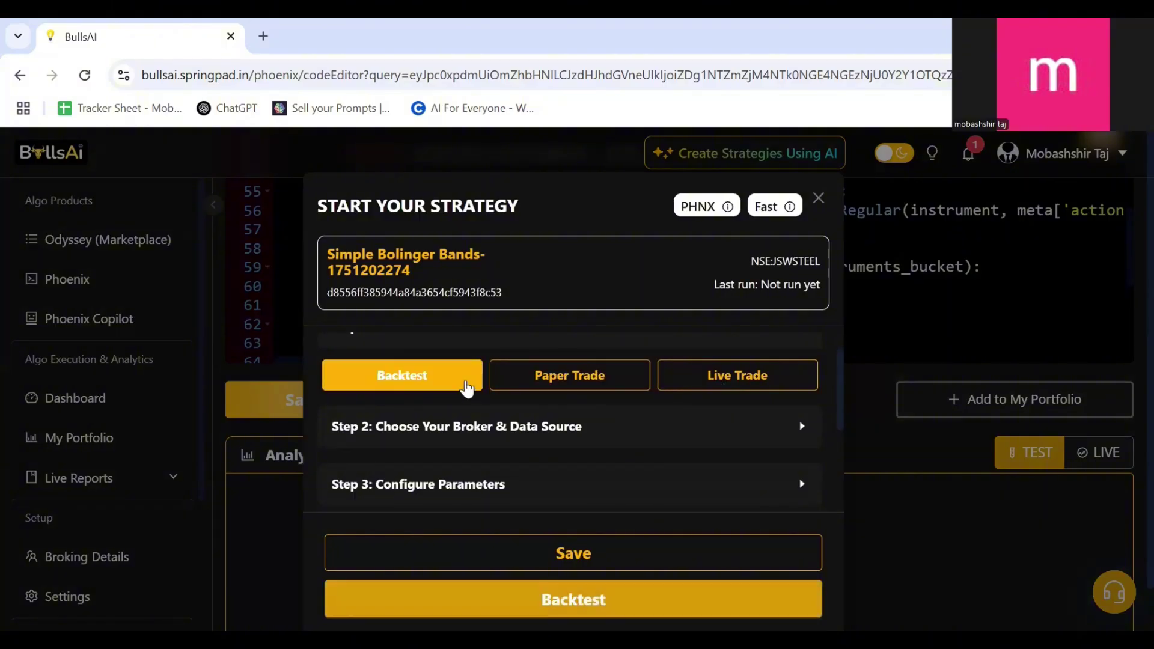
- Set a 3M test period (30 Mar–28 Jun 2025) and run the backtest
{"action": "scroll", "coordinate": [537, 437], "scroll_direction": "down", "scroll_amount": 3}
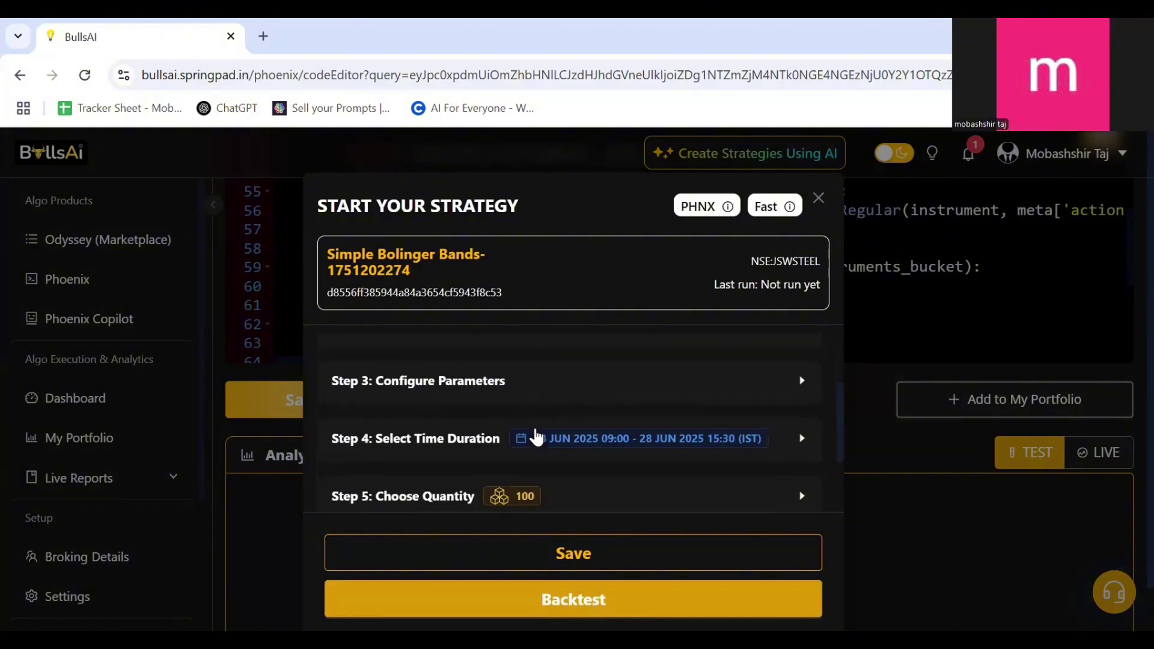
{"action": "left_click", "coordinate": [804, 404]}
{"action": "scroll", "coordinate": [677, 448], "scroll_direction": "down", "scroll_amount": 1}
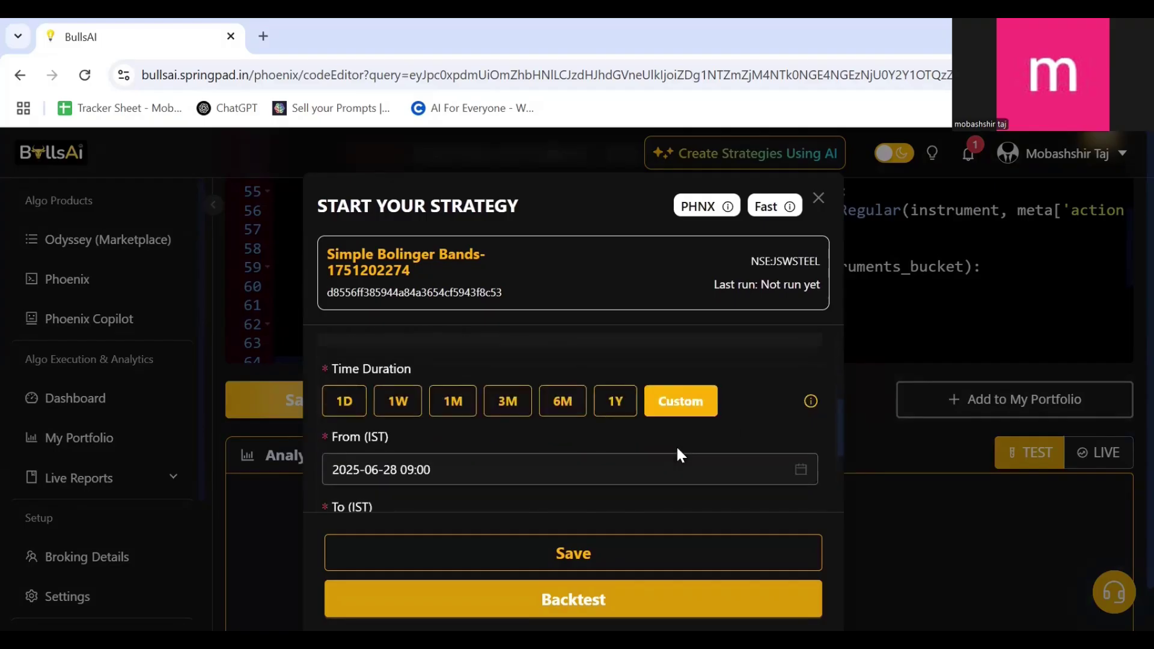
{"action": "left_click", "coordinate": [508, 401]}
{"action": "scroll", "coordinate": [693, 413], "scroll_direction": "up", "scroll_amount": 1}
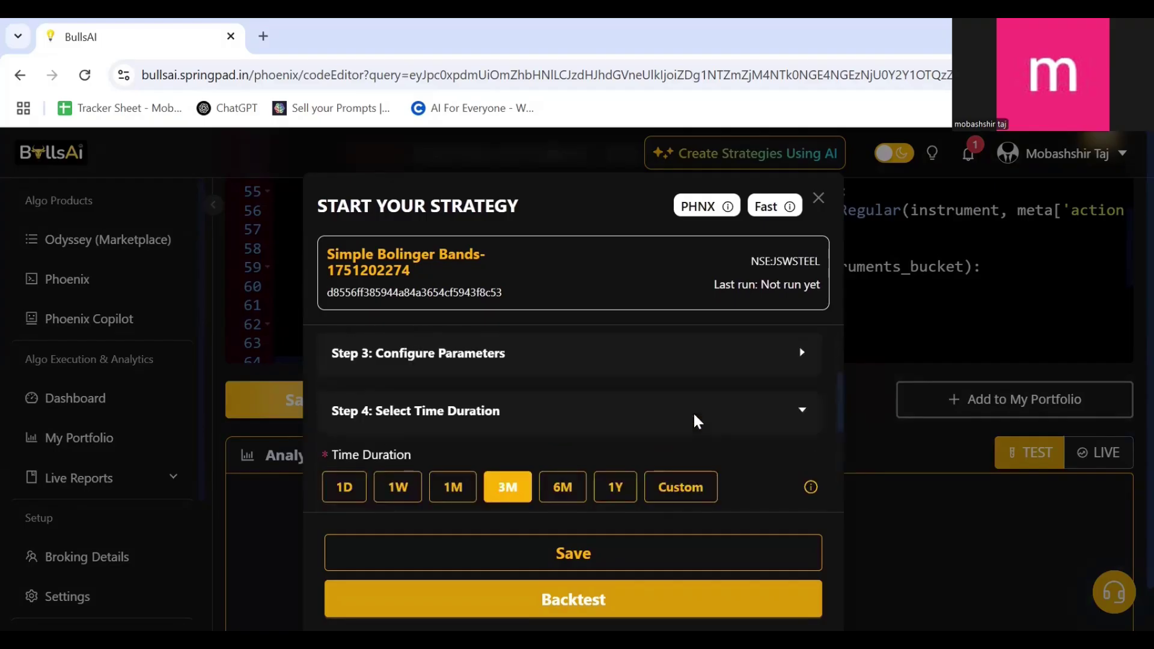
{"action": "left_click", "coordinate": [800, 415]}
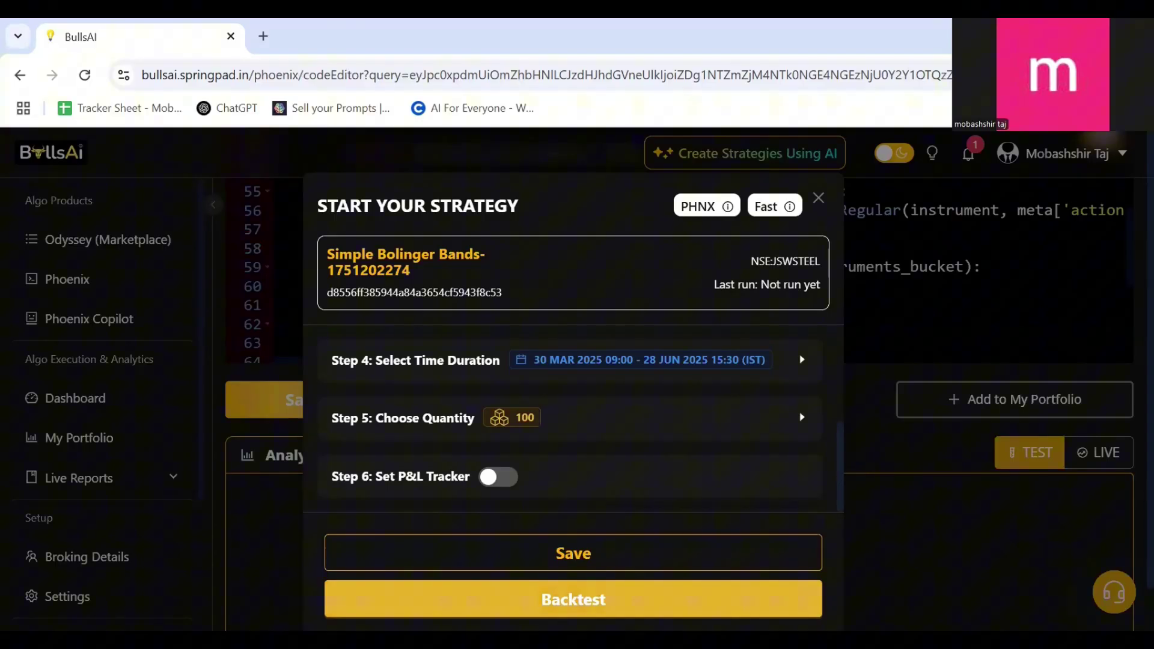
{"action": "left_click", "coordinate": [595, 600]}
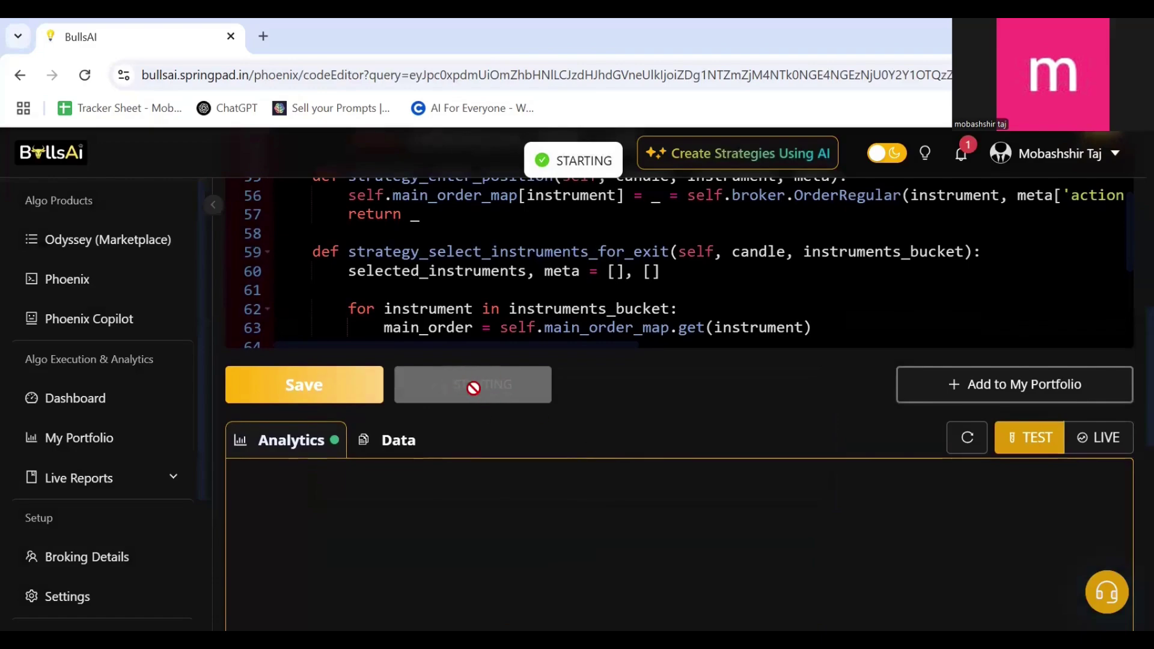
- Show the running backtest's Data view and refresh it; user logs are not available yet
{"action": "left_click", "coordinate": [391, 439]}
{"action": "scroll", "coordinate": [608, 429], "scroll_direction": "down", "scroll_amount": 2}
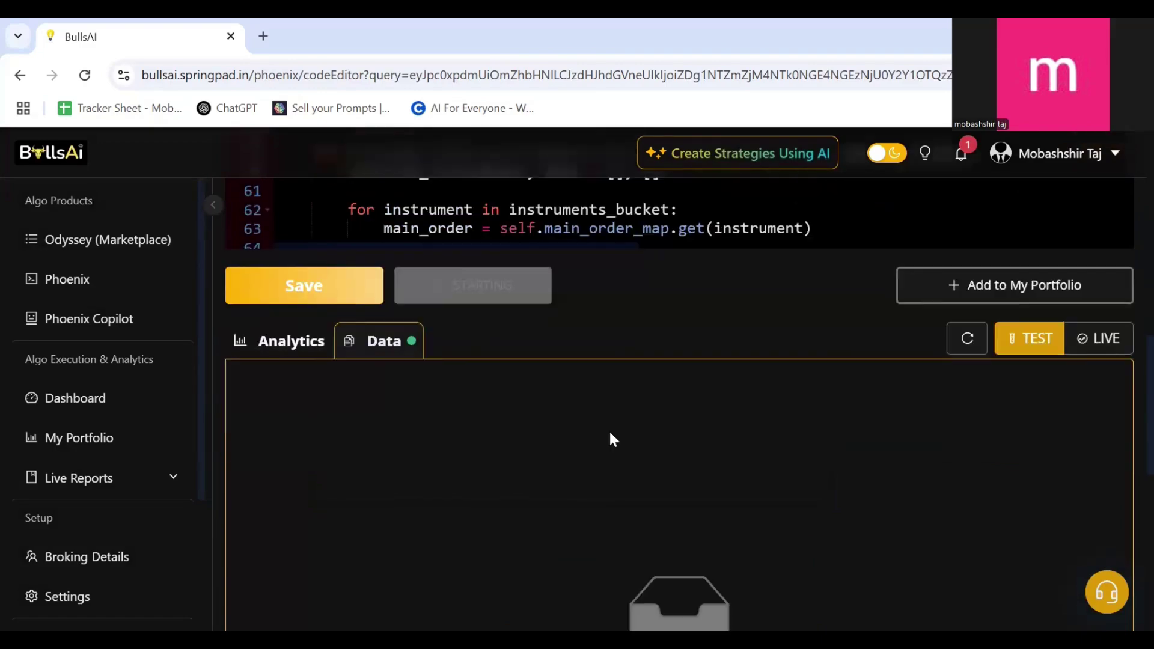
{"action": "left_click", "coordinate": [966, 340]}
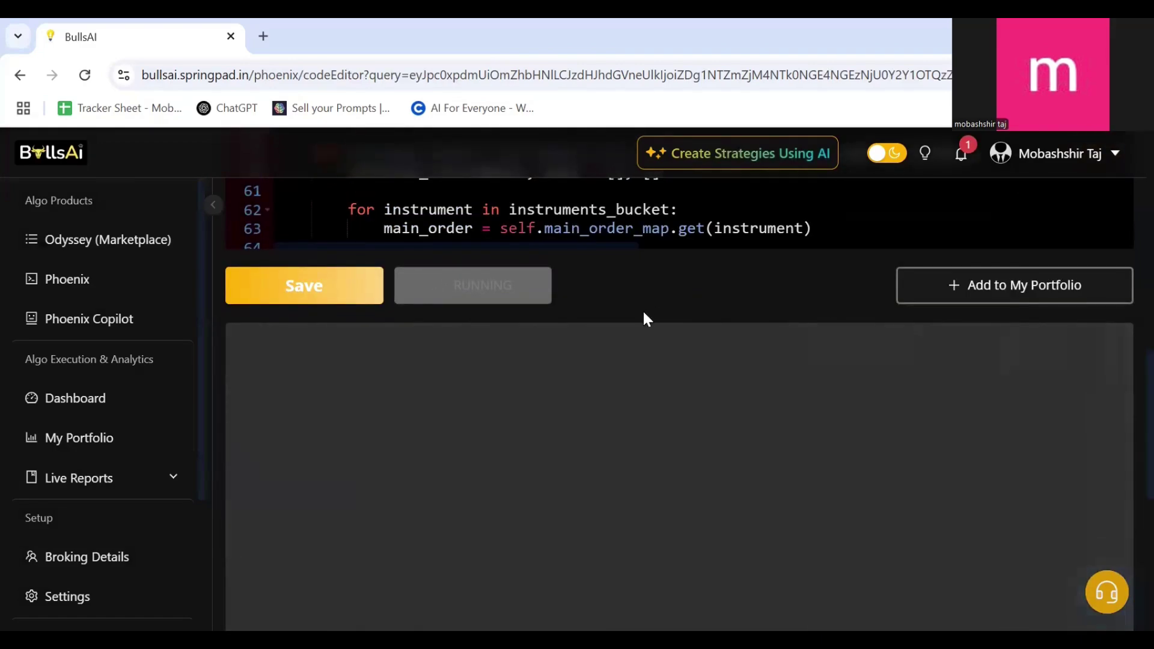
{"action": "scroll", "coordinate": [514, 380], "scroll_direction": "down", "scroll_amount": 1}
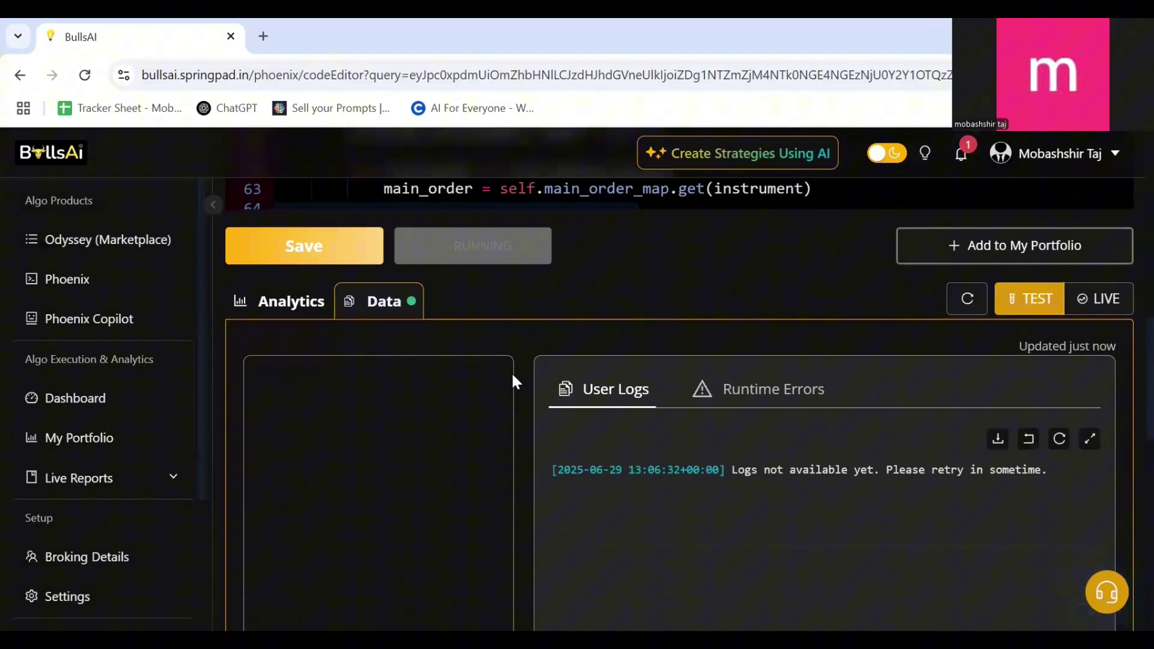
{"action": "scroll", "coordinate": [512, 381], "scroll_direction": "up", "scroll_amount": 1}
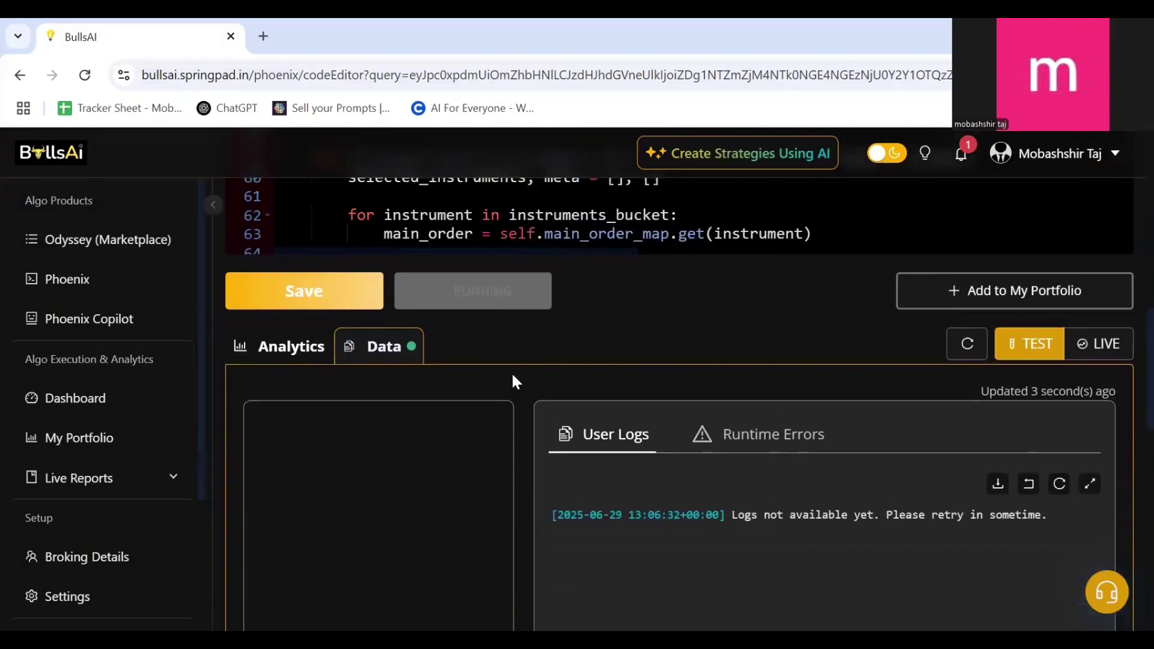
{"action": "right_click", "coordinate": [86, 277]}
- Load Phoenix in a second tab and view the Mean Reversion Bollinger Bands strategy code
{"action": "left_click", "coordinate": [109, 298]}
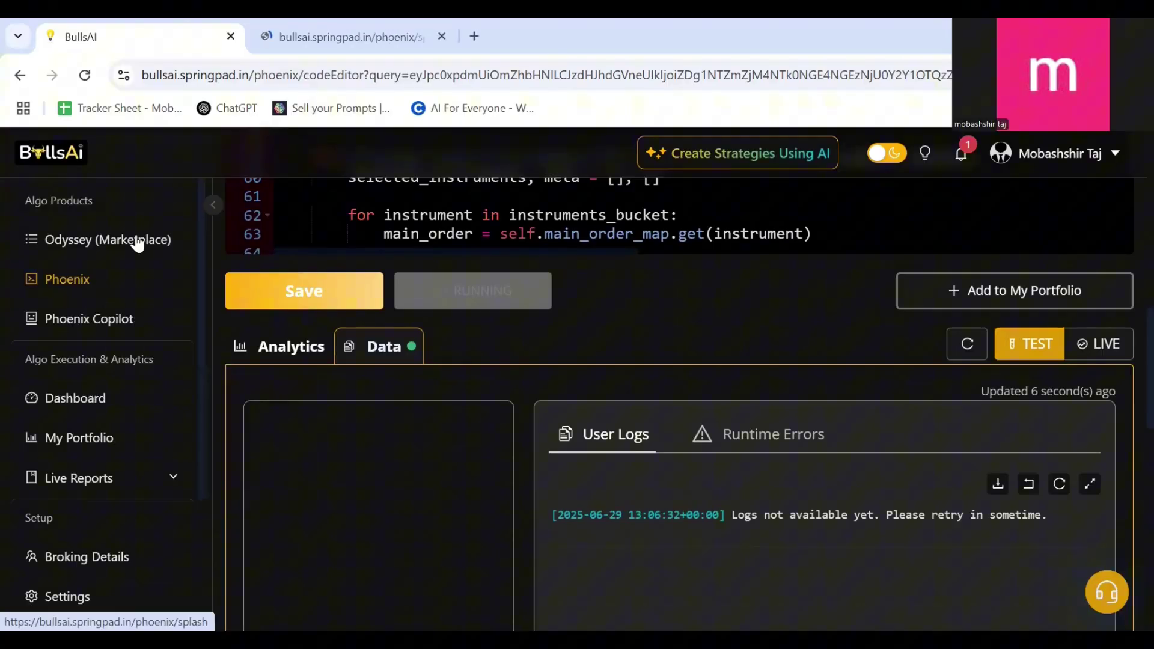
{"action": "key", "text": "ctrl+Tab"}
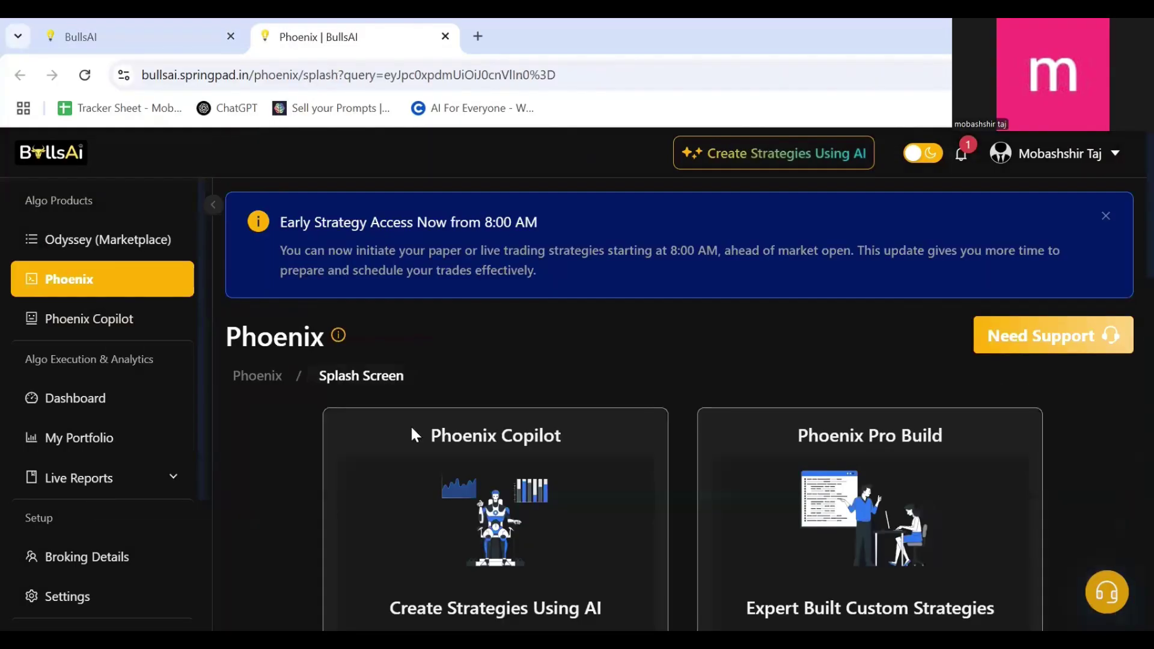
{"action": "scroll", "coordinate": [409, 427], "scroll_direction": "down", "scroll_amount": 5}
{"action": "scroll", "coordinate": [536, 541], "scroll_direction": "down", "scroll_amount": 5}
{"action": "left_click", "coordinate": [539, 536]}
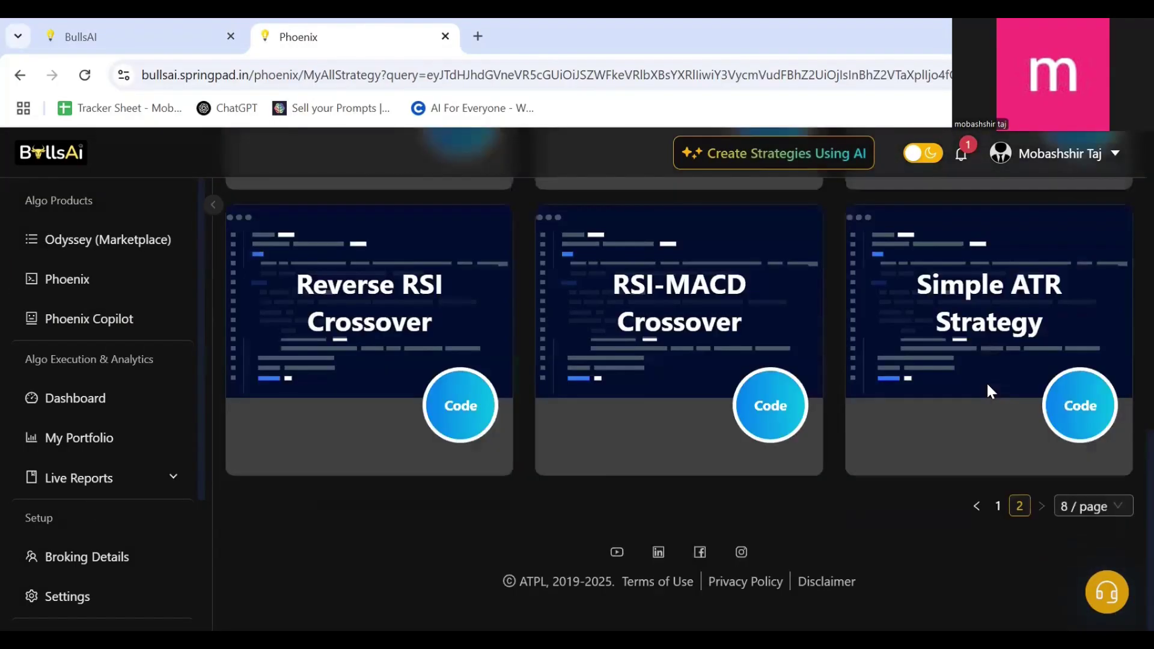
{"action": "scroll", "coordinate": [986, 382], "scroll_direction": "up", "scroll_amount": 5}
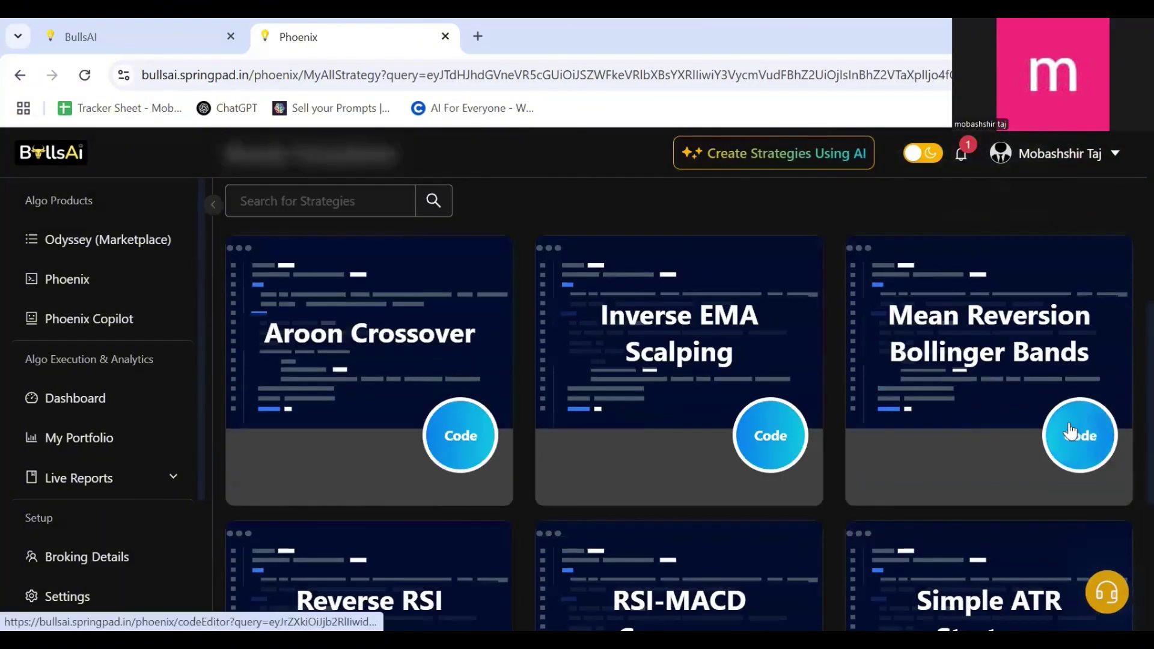
{"action": "left_click", "coordinate": [1081, 436]}
{"action": "scroll", "coordinate": [737, 410], "scroll_direction": "down", "scroll_amount": 10}
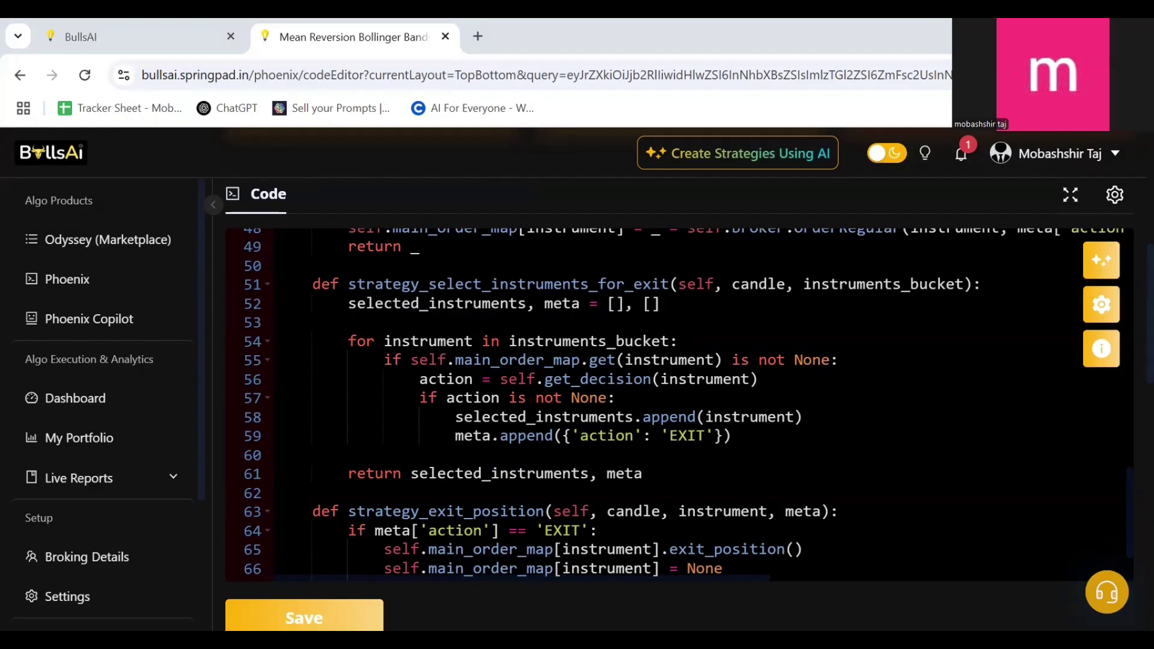
{"action": "scroll", "coordinate": [423, 428], "scroll_direction": "up", "scroll_amount": 6}
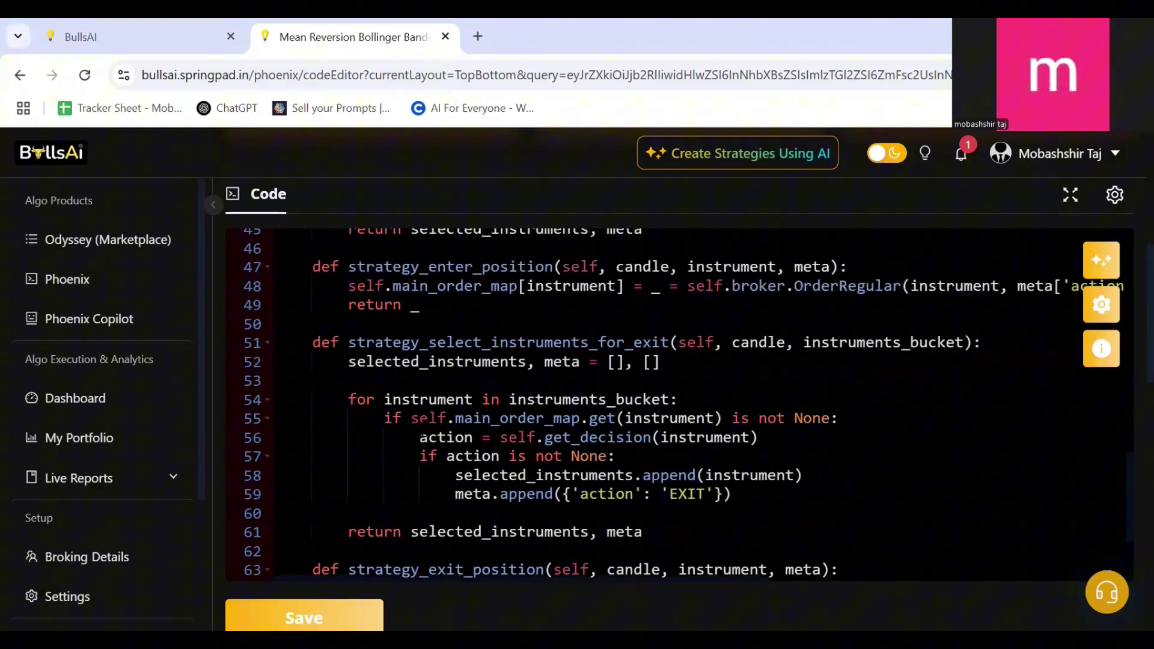
{"action": "scroll", "coordinate": [423, 428], "scroll_direction": "up", "scroll_amount": 3}
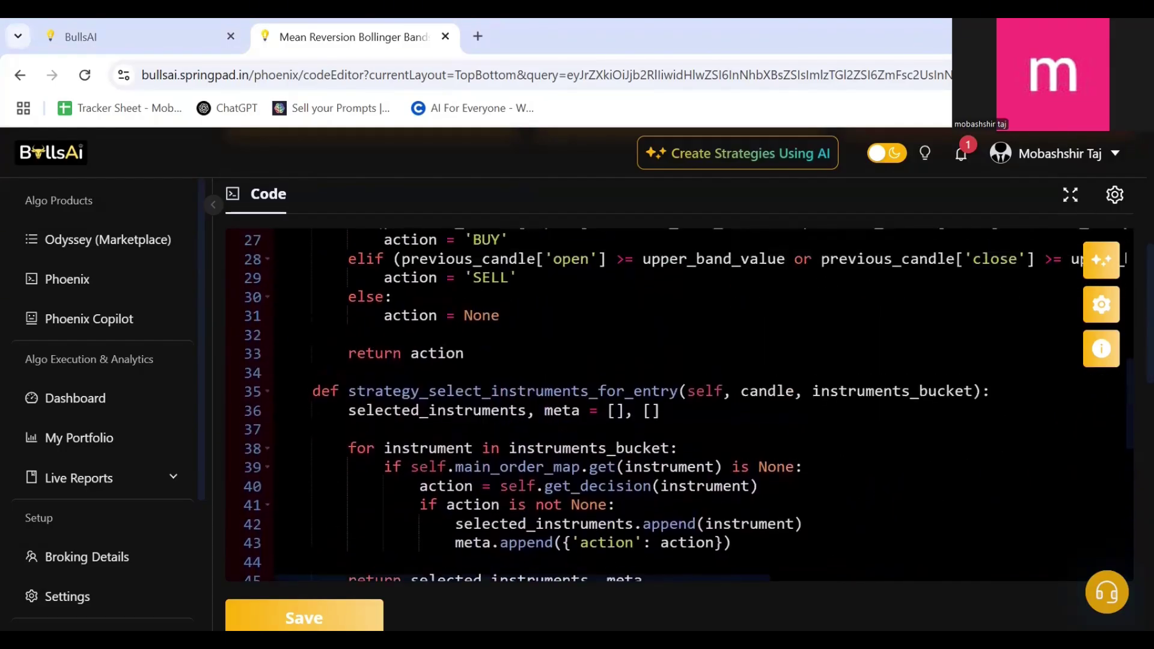
{"action": "scroll", "coordinate": [423, 432], "scroll_direction": "up", "scroll_amount": 3}
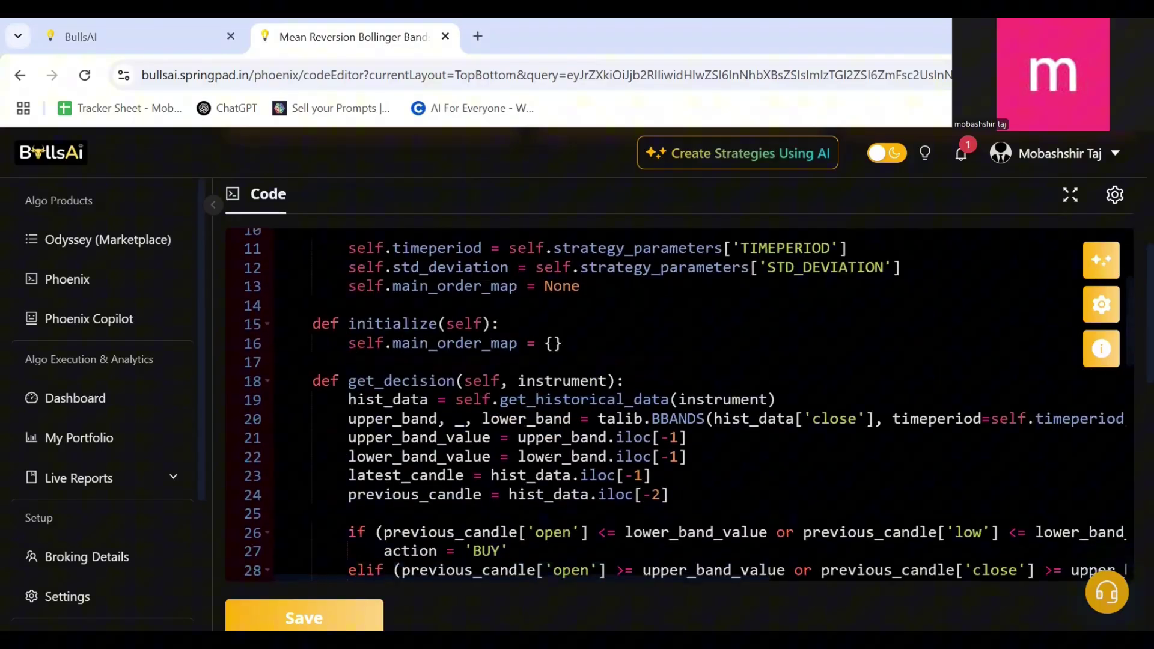
{"action": "scroll", "coordinate": [423, 432], "scroll_direction": "down", "scroll_amount": 3}
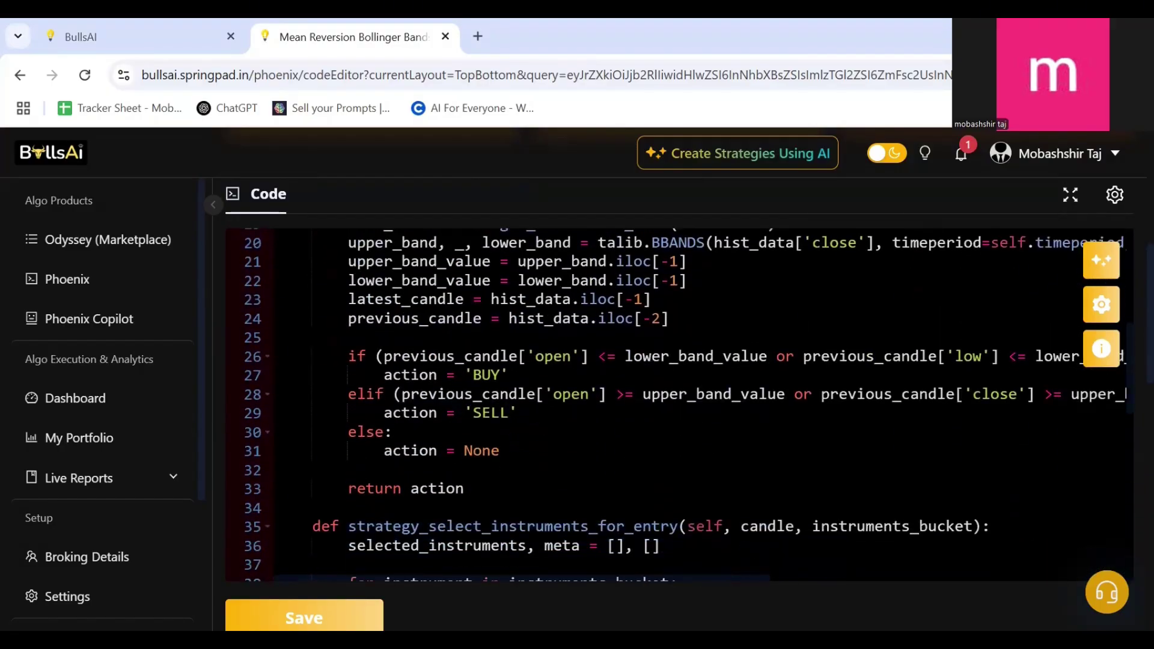
{"action": "scroll", "coordinate": [701, 404], "scroll_direction": "right", "scroll_amount": 2}
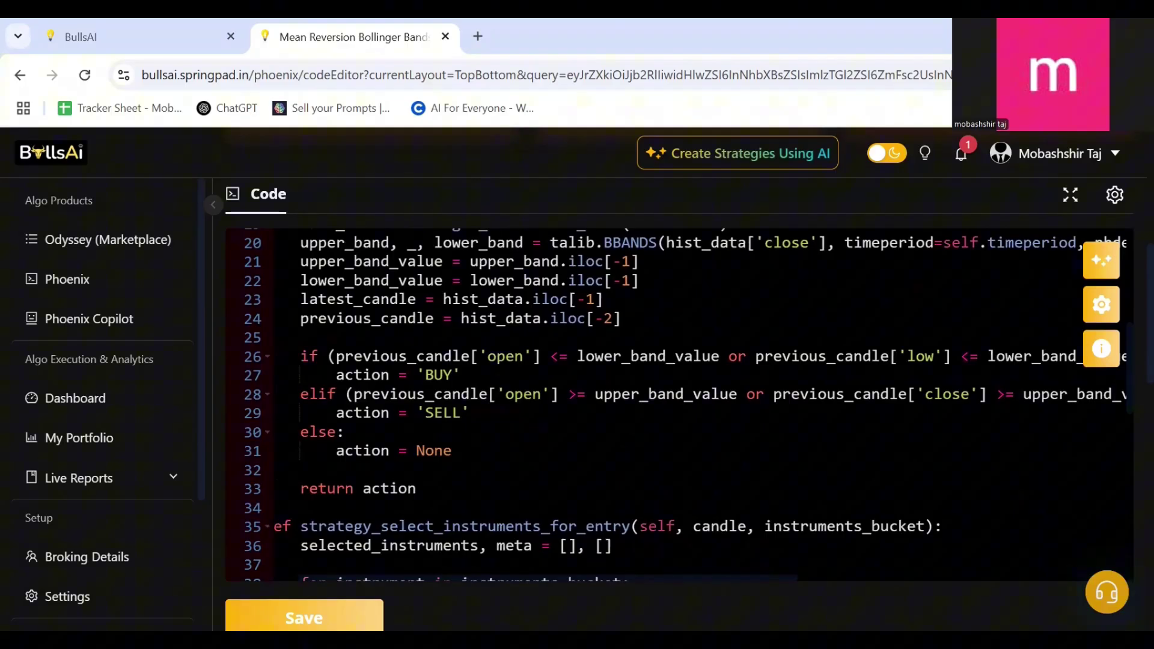
{"action": "scroll", "coordinate": [700, 404], "scroll_direction": "right", "scroll_amount": 4}
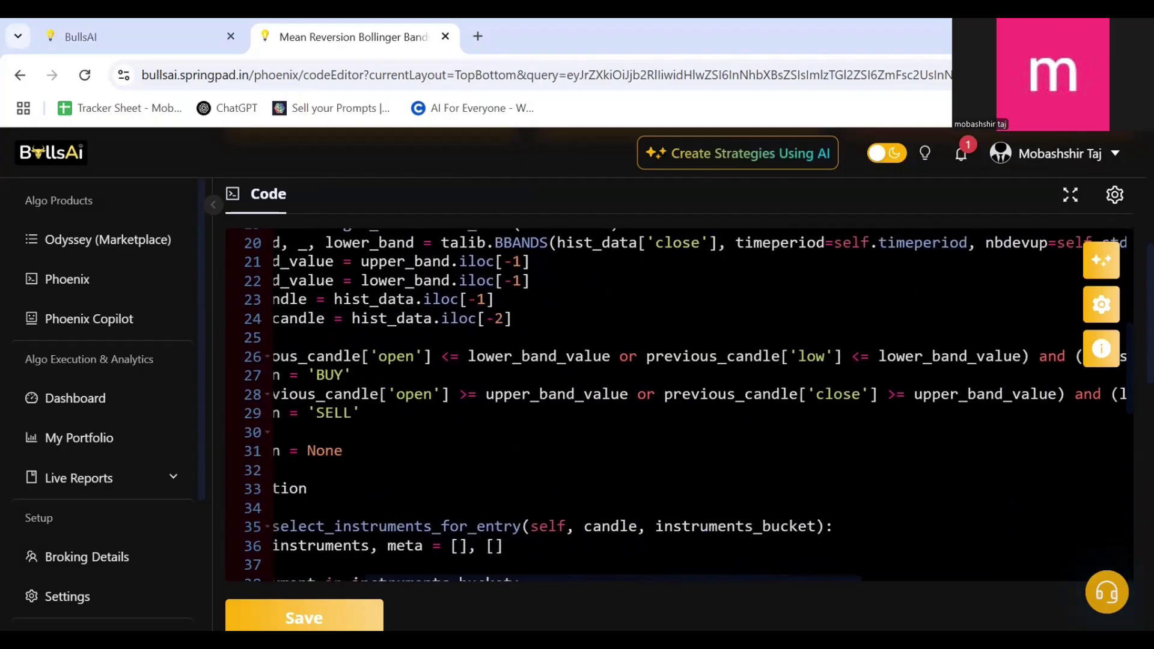
{"action": "scroll", "coordinate": [699, 405], "scroll_direction": "right", "scroll_amount": 2}
{"action": "scroll", "coordinate": [700, 405], "scroll_direction": "right", "scroll_amount": 15}
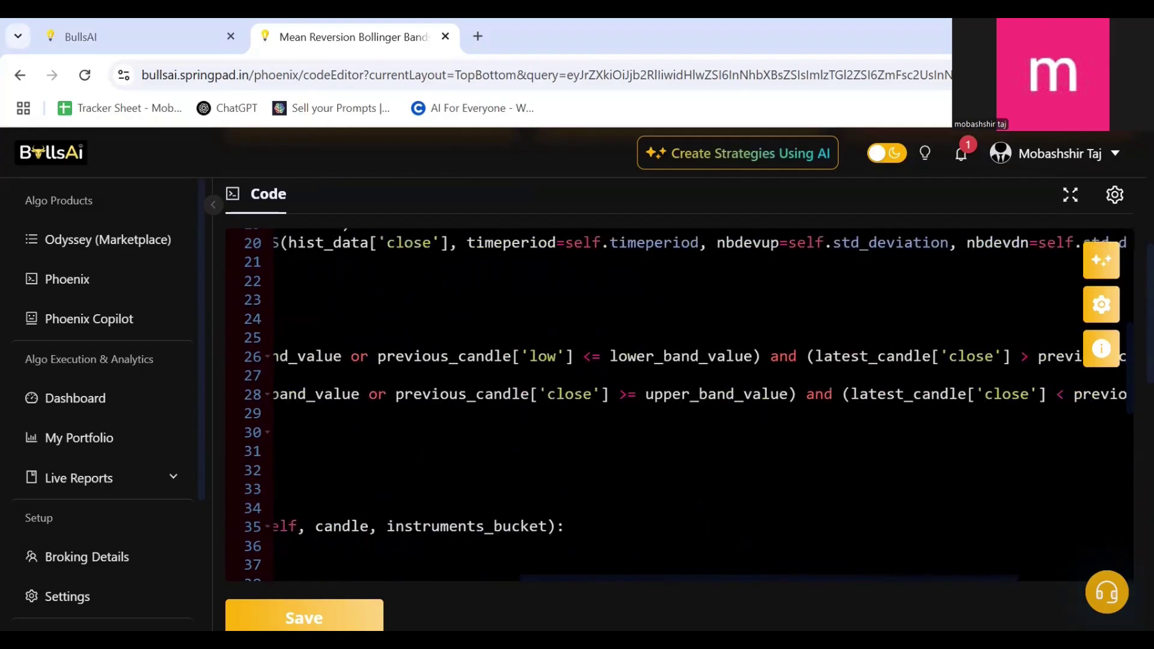
{"action": "scroll", "coordinate": [699, 405], "scroll_direction": "right", "scroll_amount": 1}
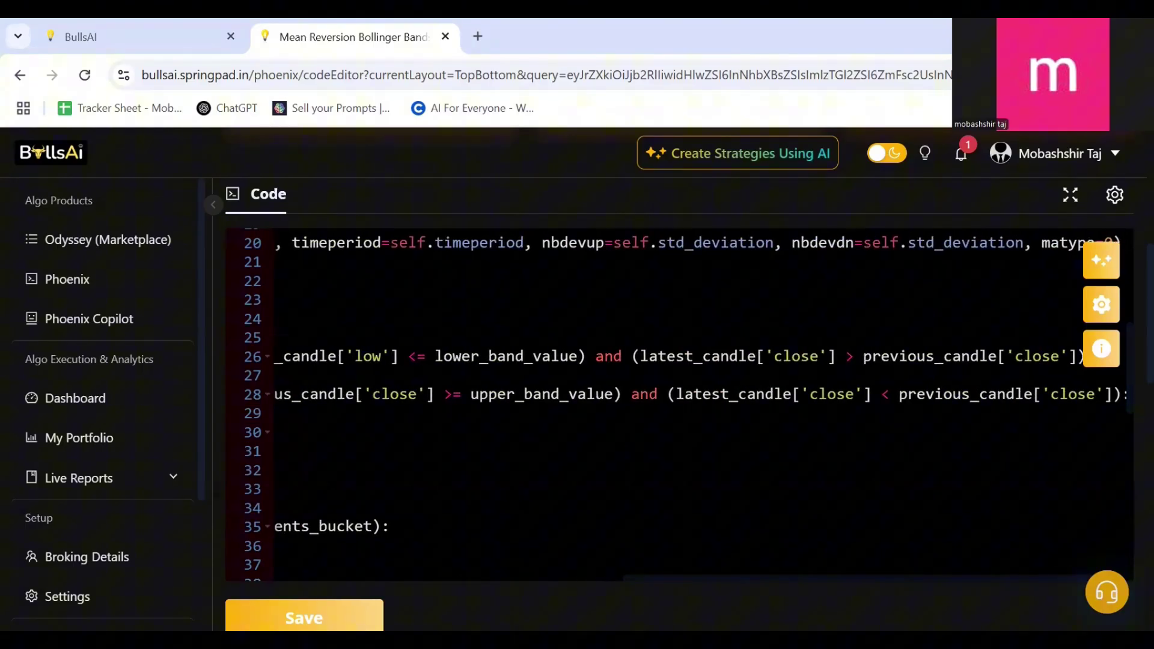
{"action": "scroll", "coordinate": [700, 405], "scroll_direction": "left", "scroll_amount": 18}
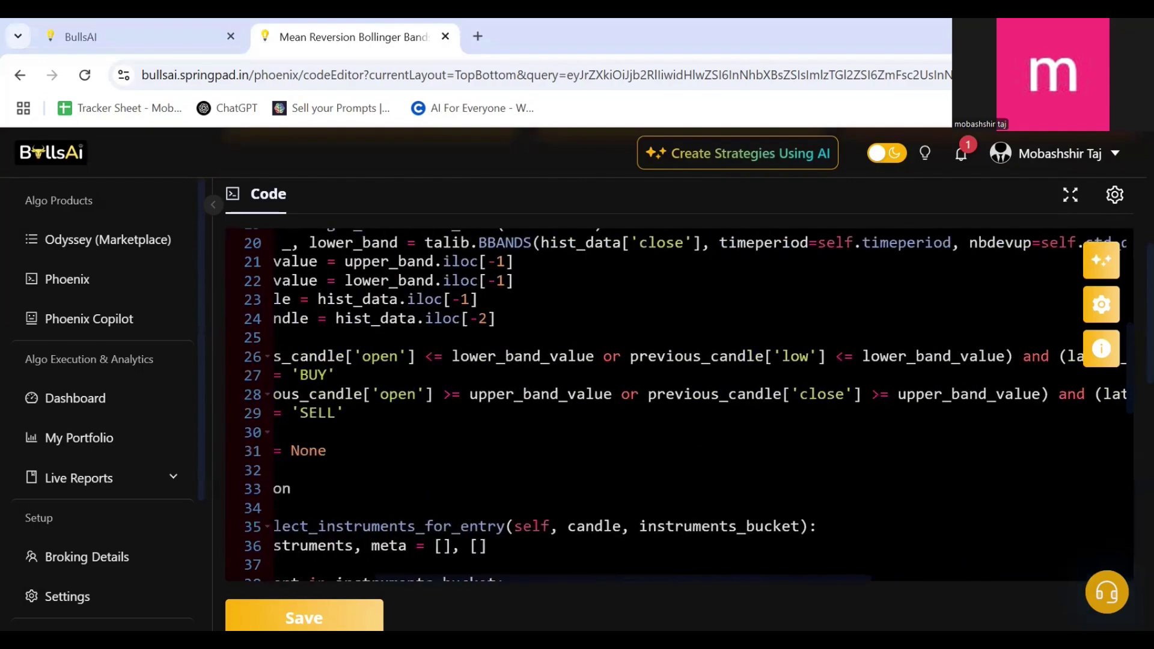
{"action": "scroll", "coordinate": [700, 405], "scroll_direction": "left", "scroll_amount": 3}
- Back on the Simple Bollinger Bands tab, review its buy/sell conditions and reach the User Logs
{"action": "key", "text": "ctrl+shift+Tab"}
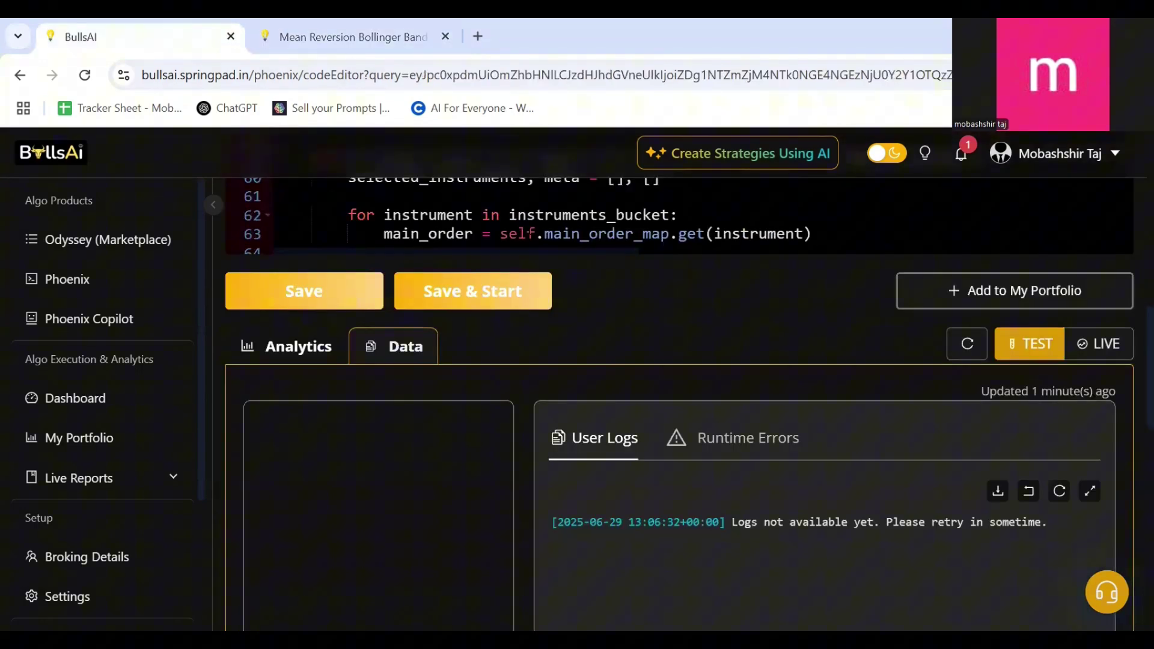
{"action": "scroll", "coordinate": [619, 370], "scroll_direction": "up", "scroll_amount": 10}
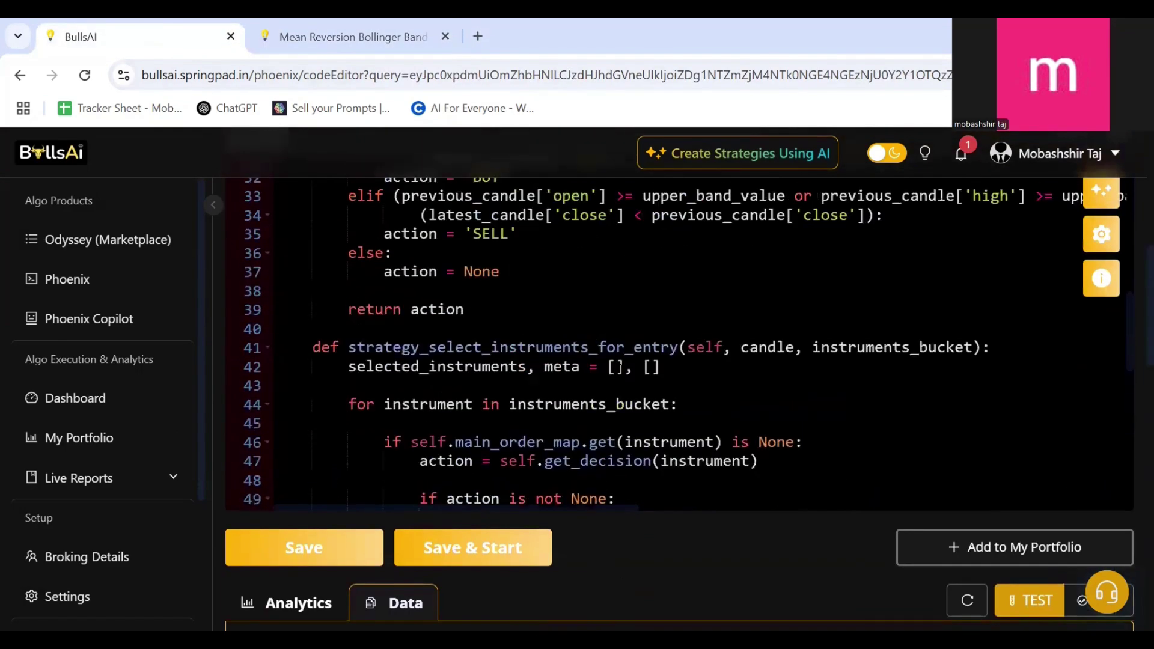
{"action": "scroll", "coordinate": [272, 353], "scroll_direction": "up", "scroll_amount": 2}
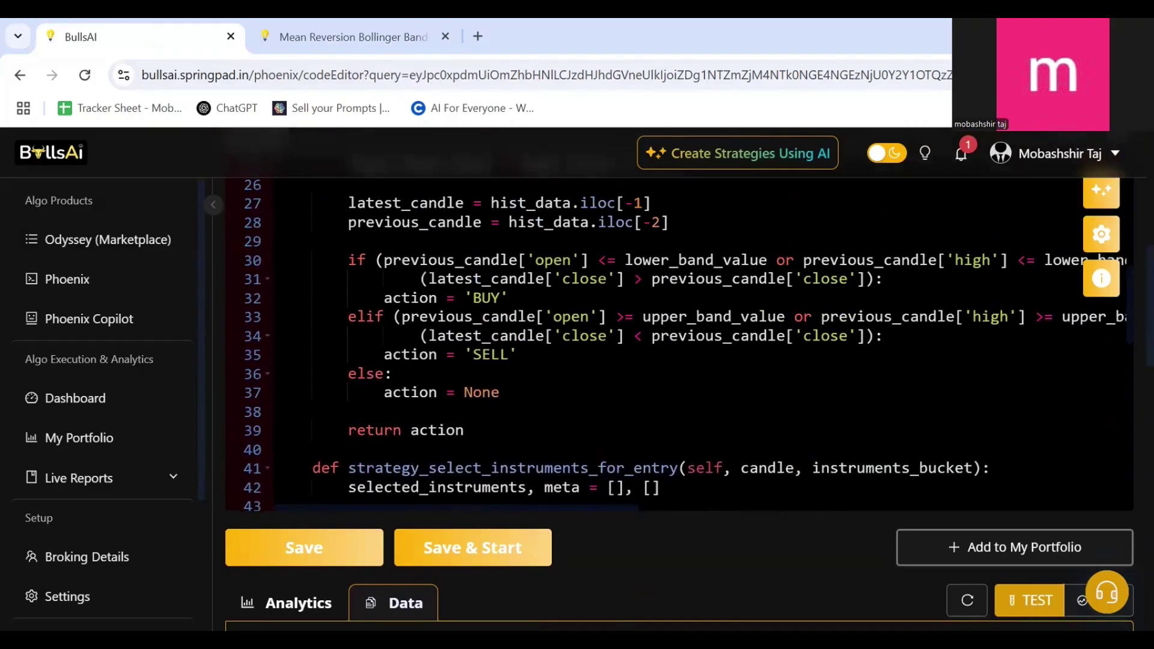
{"action": "scroll", "coordinate": [679, 342], "scroll_direction": "right", "scroll_amount": 6}
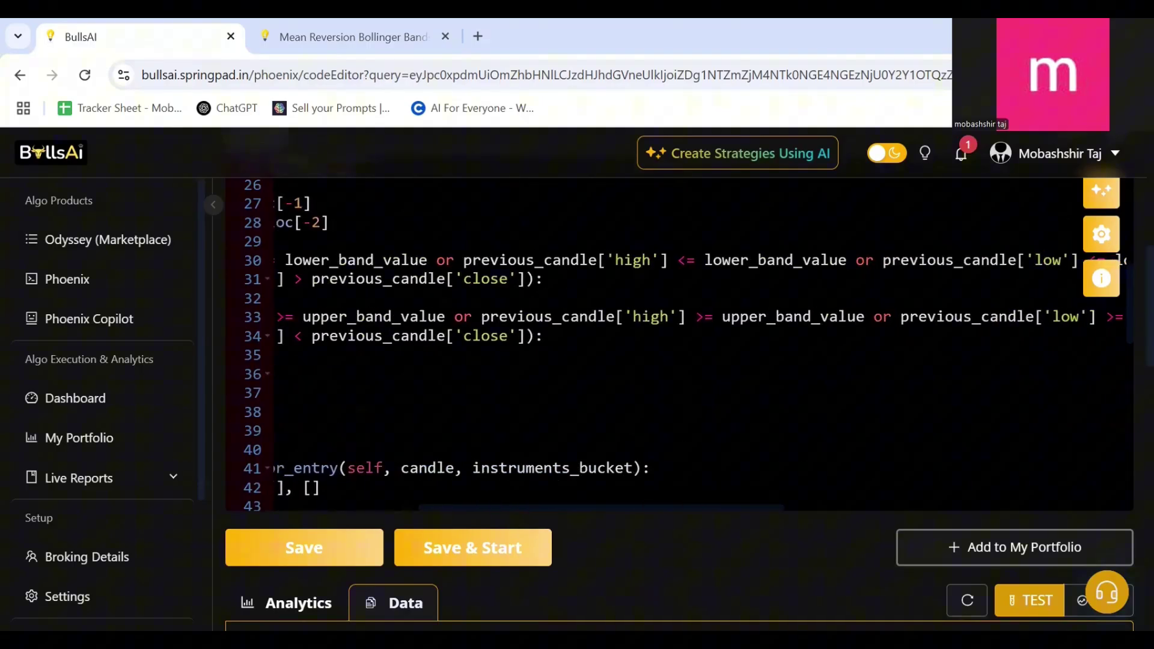
{"action": "scroll", "coordinate": [679, 343], "scroll_direction": "right", "scroll_amount": 1}
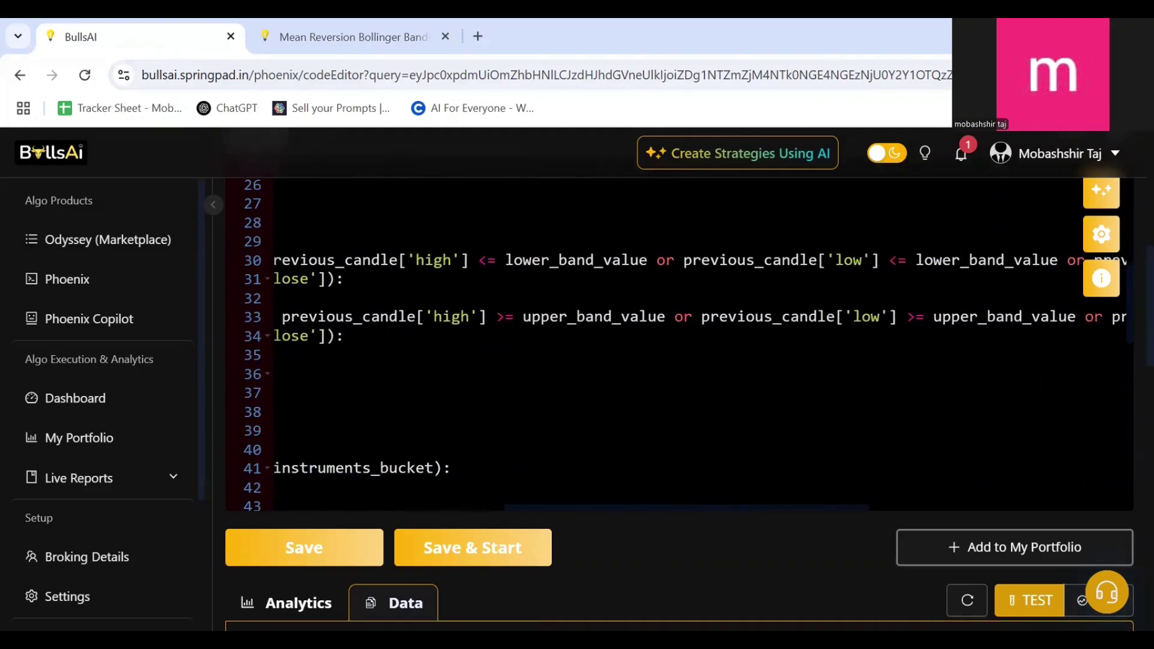
{"action": "scroll", "coordinate": [680, 343], "scroll_direction": "right", "scroll_amount": 2}
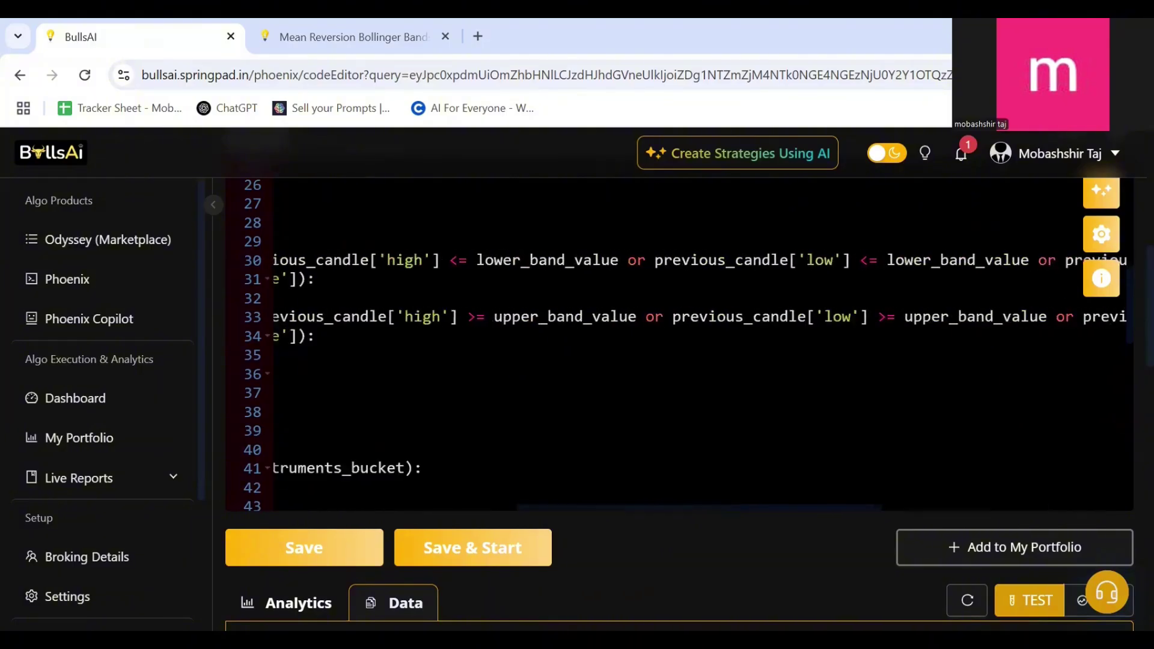
{"action": "scroll", "coordinate": [680, 343], "scroll_direction": "left", "scroll_amount": 5}
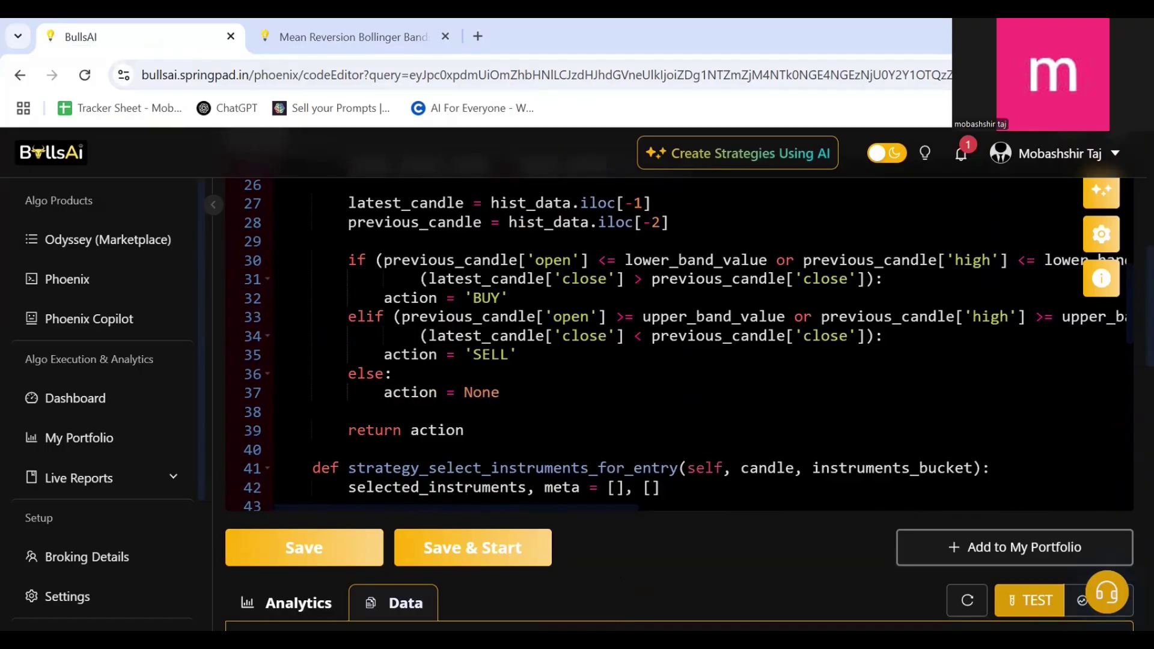
{"action": "scroll", "coordinate": [518, 287], "scroll_direction": "down", "scroll_amount": 5}
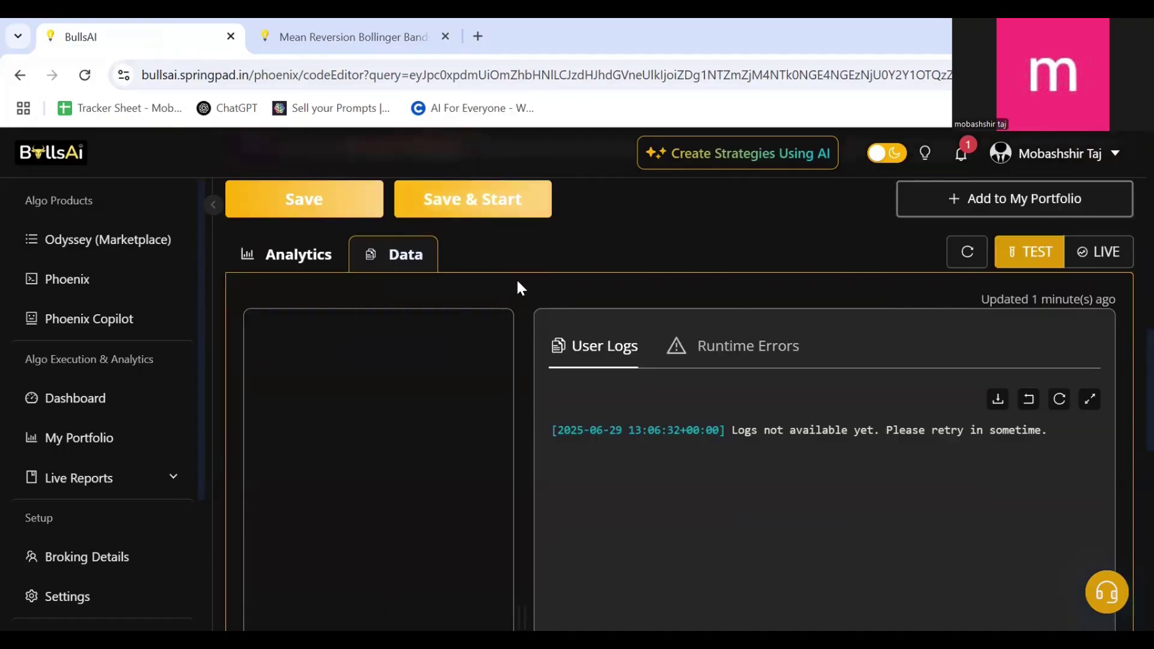
- Refresh the backtest data and look through the NSE:JSWSTEEL order logs and P&L table
{"action": "left_click", "coordinate": [971, 261]}
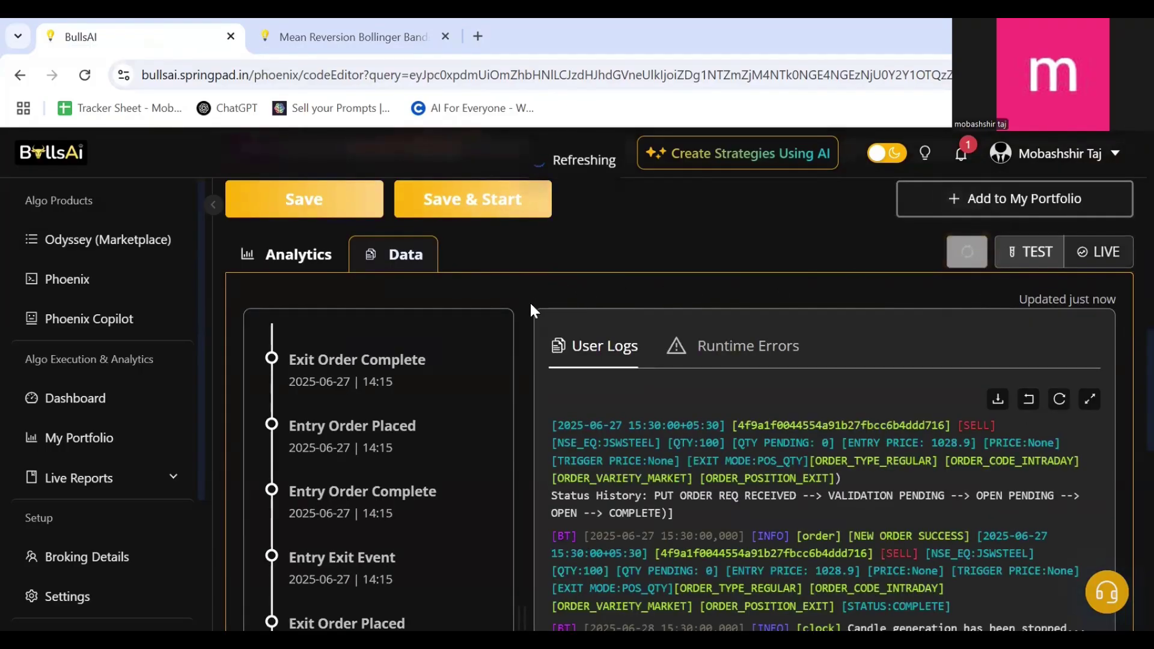
{"action": "scroll", "coordinate": [531, 306], "scroll_direction": "down", "scroll_amount": 5}
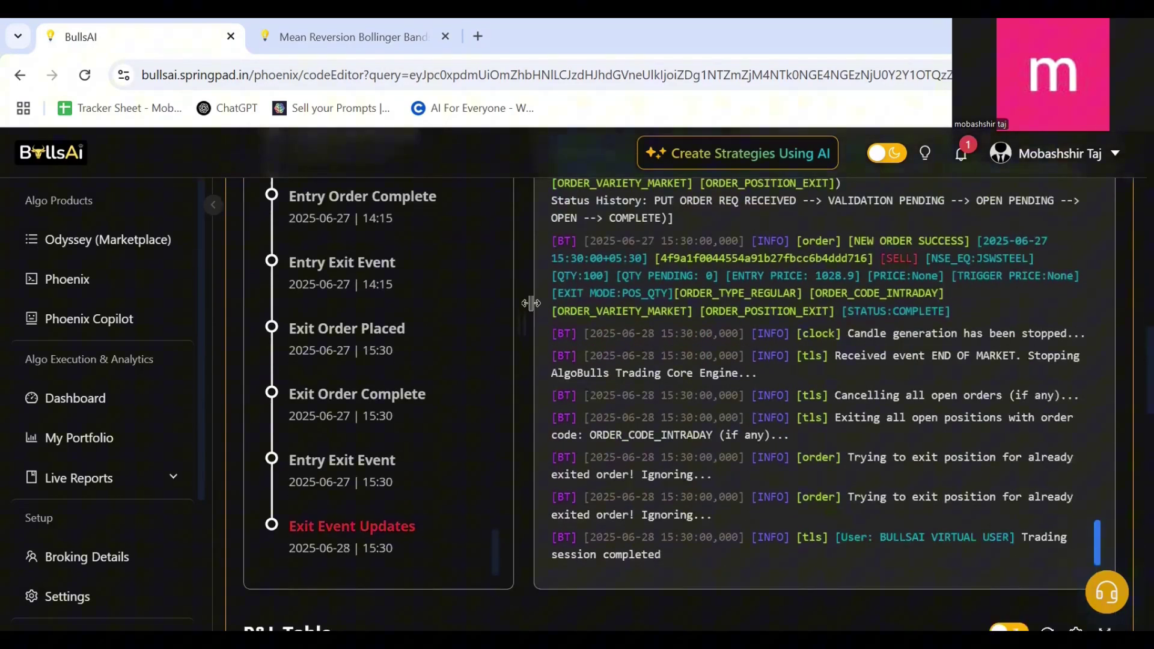
{"action": "scroll", "coordinate": [531, 303], "scroll_direction": "down", "scroll_amount": 10}
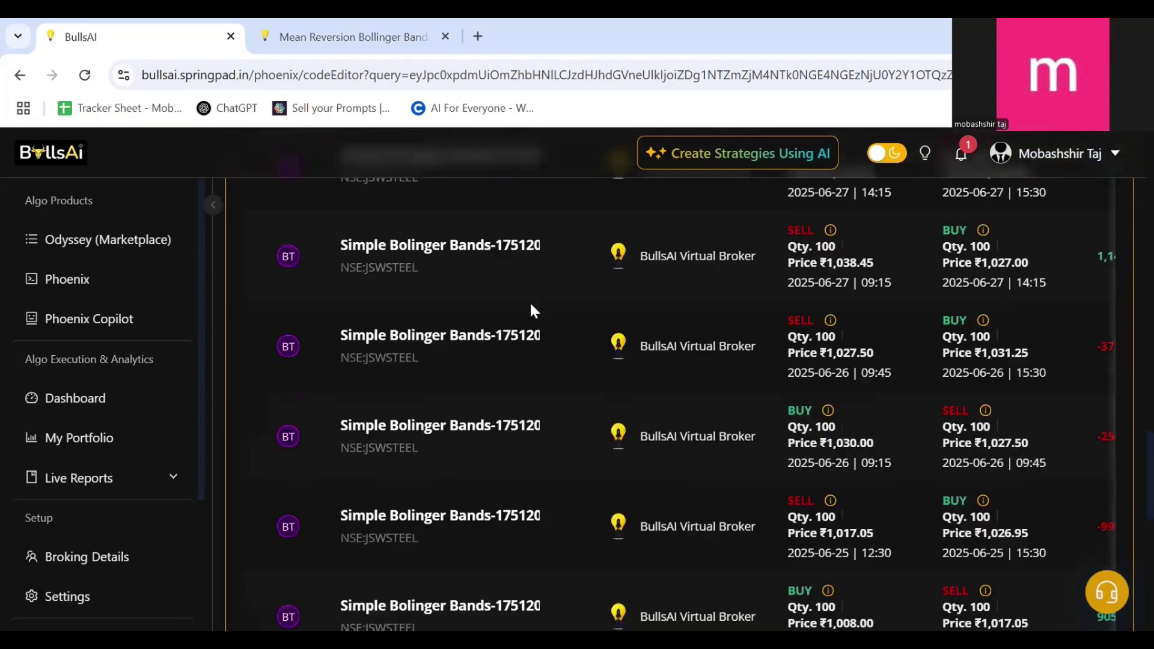
{"action": "scroll", "coordinate": [531, 307], "scroll_direction": "down", "scroll_amount": 5}
{"action": "scroll", "coordinate": [531, 306], "scroll_direction": "up", "scroll_amount": 6}
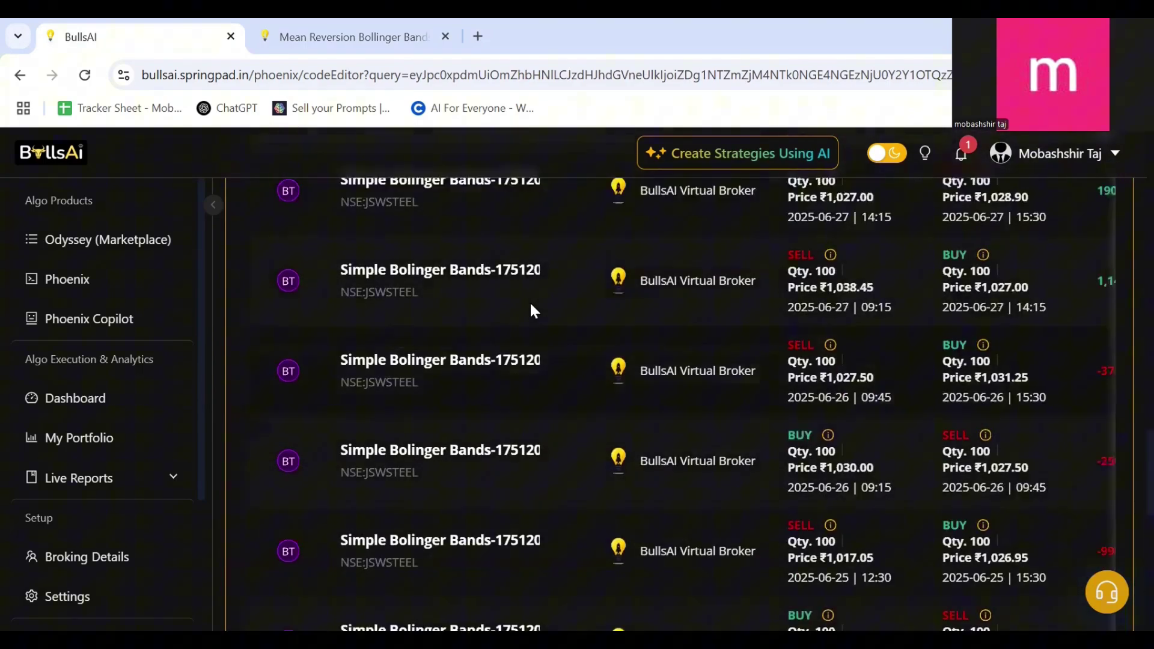
{"action": "scroll", "coordinate": [531, 305], "scroll_direction": "up", "scroll_amount": 8}
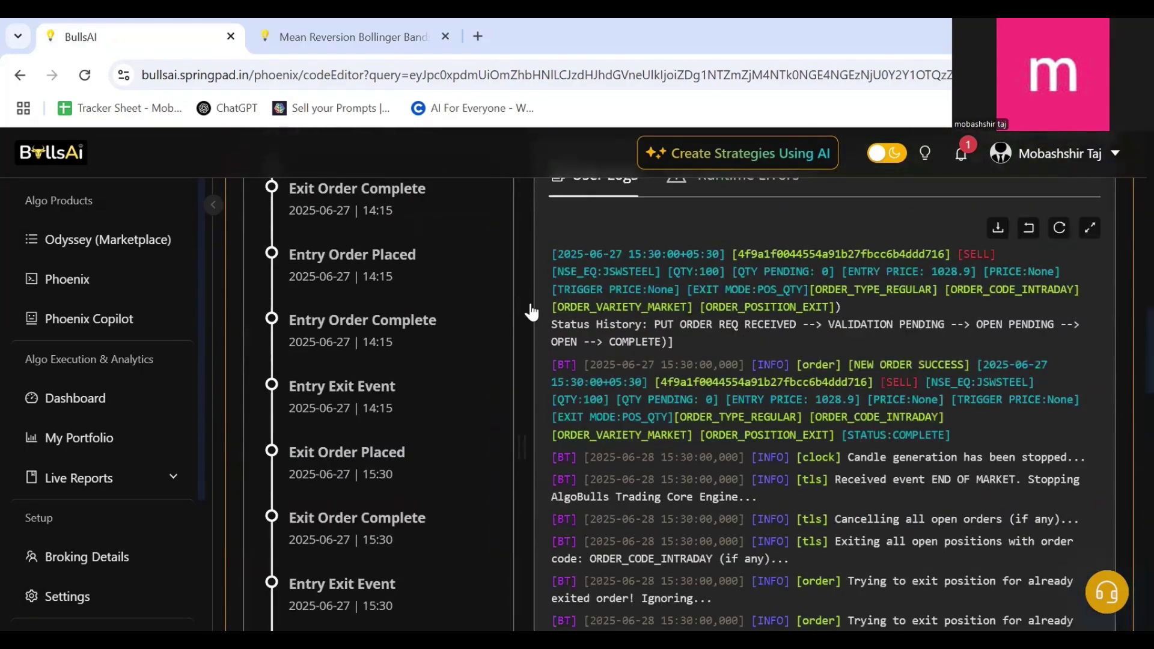
{"action": "scroll", "coordinate": [530, 311], "scroll_direction": "up", "scroll_amount": 4}
- Show the Analytics tab and review the ₹5,560 max loss, Cumulative Returns, Drawdown and Gross ROI charts
{"action": "left_click", "coordinate": [306, 375]}
{"action": "scroll", "coordinate": [504, 415], "scroll_direction": "down", "scroll_amount": 3}
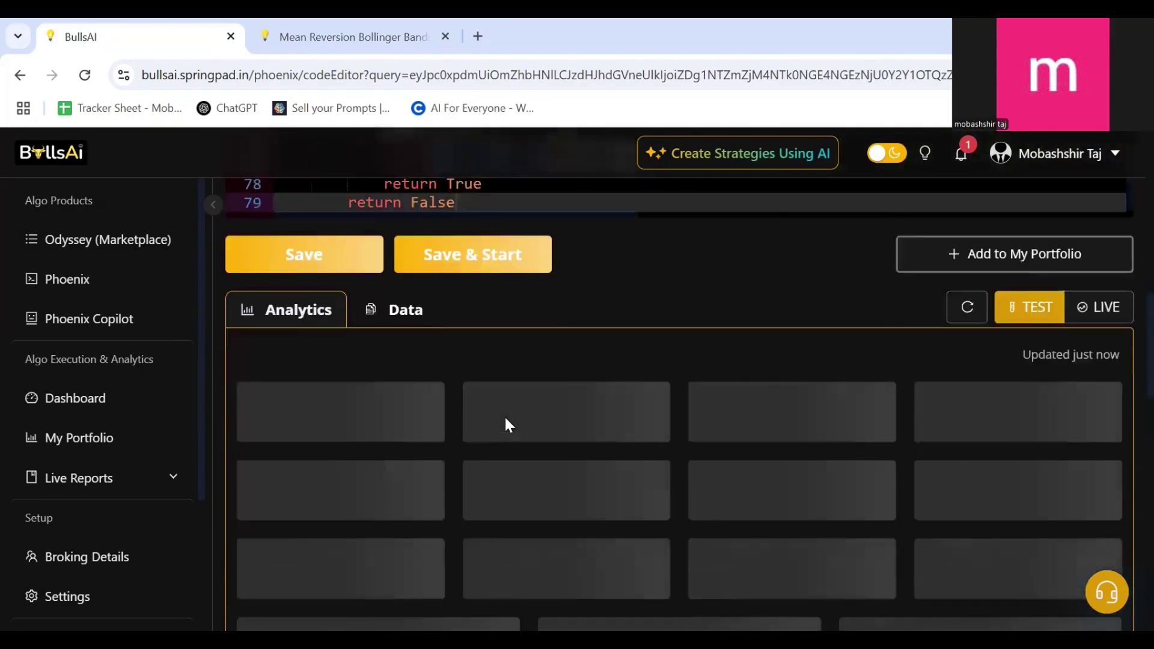
{"action": "scroll", "coordinate": [454, 330], "scroll_direction": "down", "scroll_amount": 12}
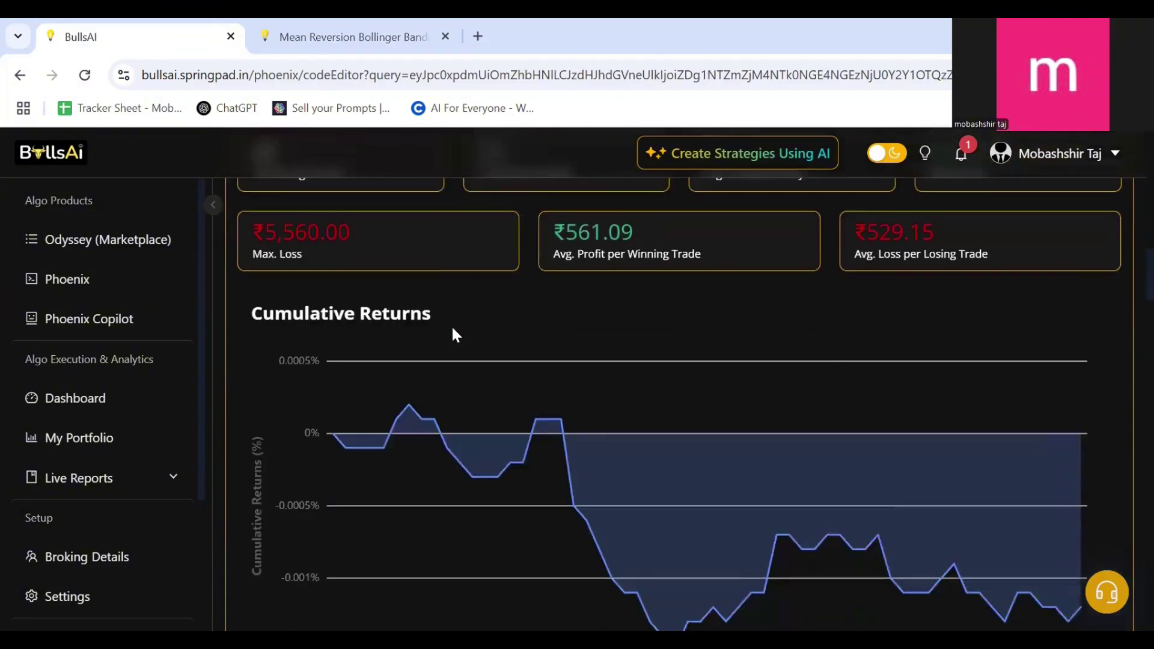
{"action": "scroll", "coordinate": [453, 336], "scroll_direction": "down", "scroll_amount": 10}
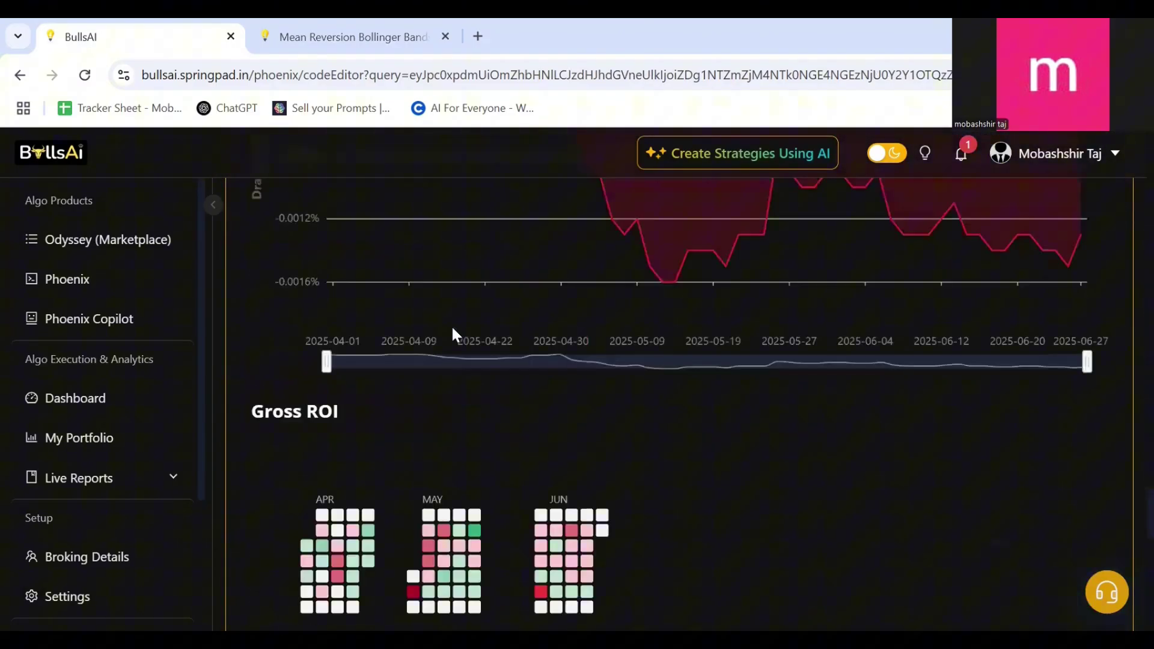
{"action": "scroll", "coordinate": [455, 335], "scroll_direction": "up", "scroll_amount": 4}
{"action": "scroll", "coordinate": [453, 328], "scroll_direction": "up", "scroll_amount": 15}
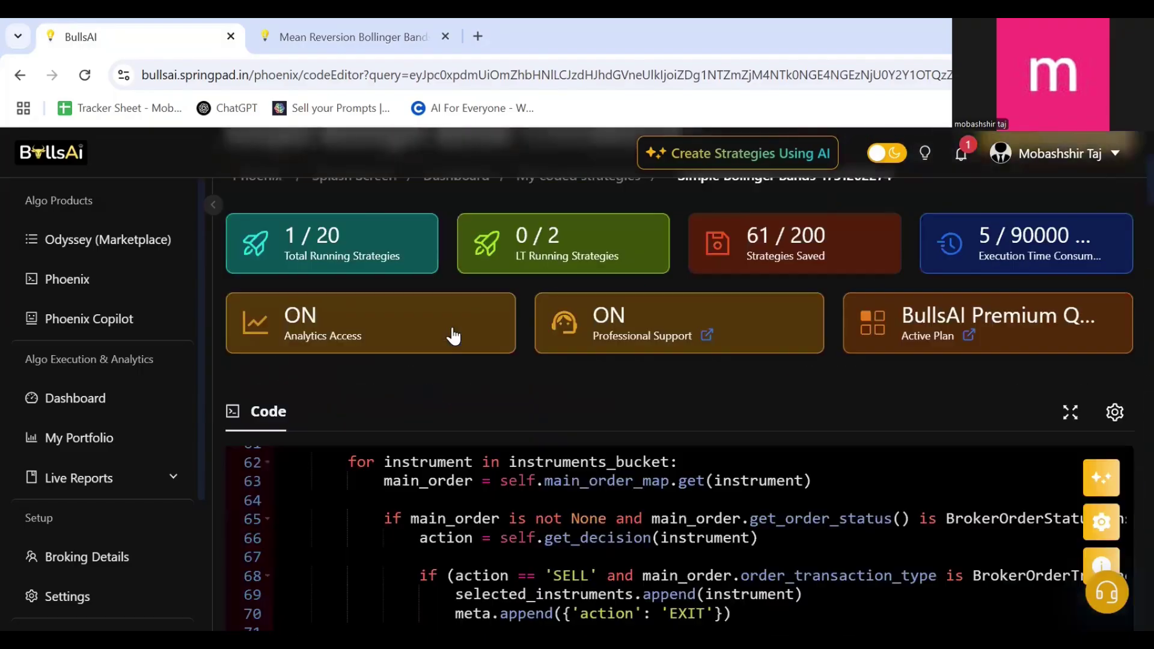
{"action": "scroll", "coordinate": [454, 328], "scroll_direction": "up", "scroll_amount": 3}
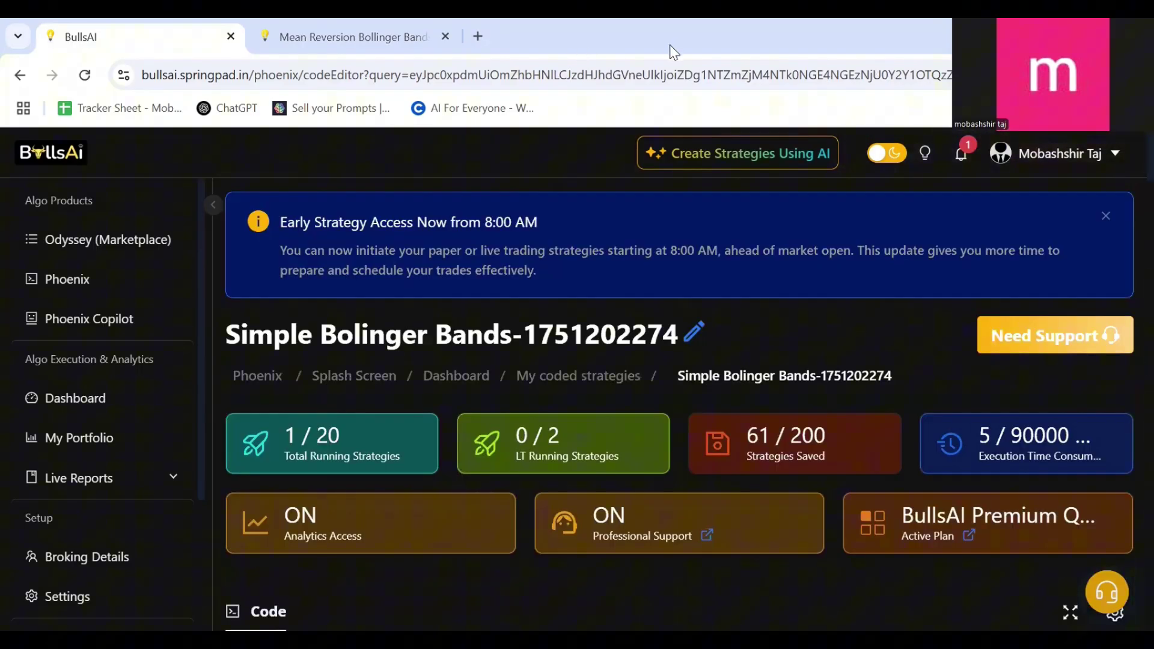